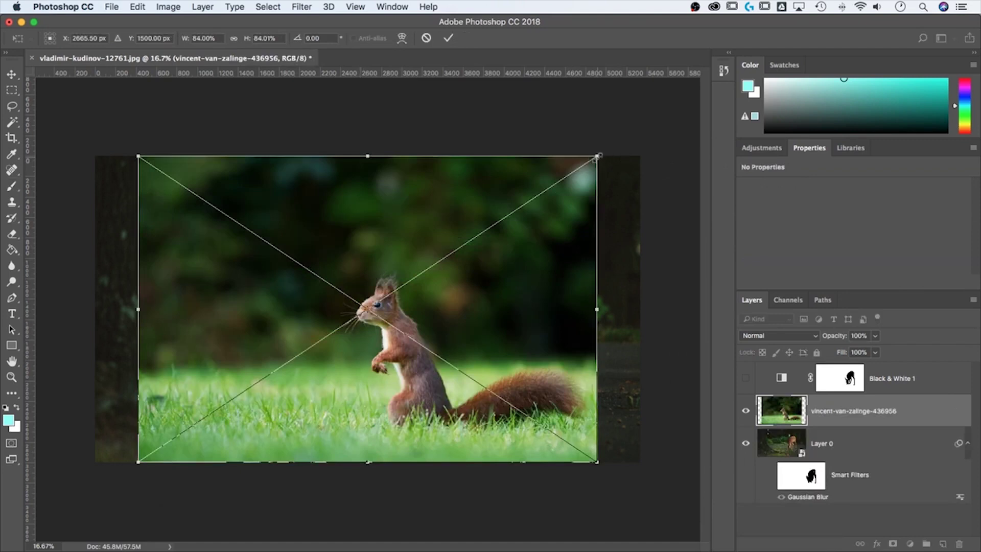
Scale the squirrel photo down to about 19% (roughly 1038 × 693 px) and commit
{"action": "left_click_drag", "start_coordinate": [598, 157], "coordinate": [423, 272]}
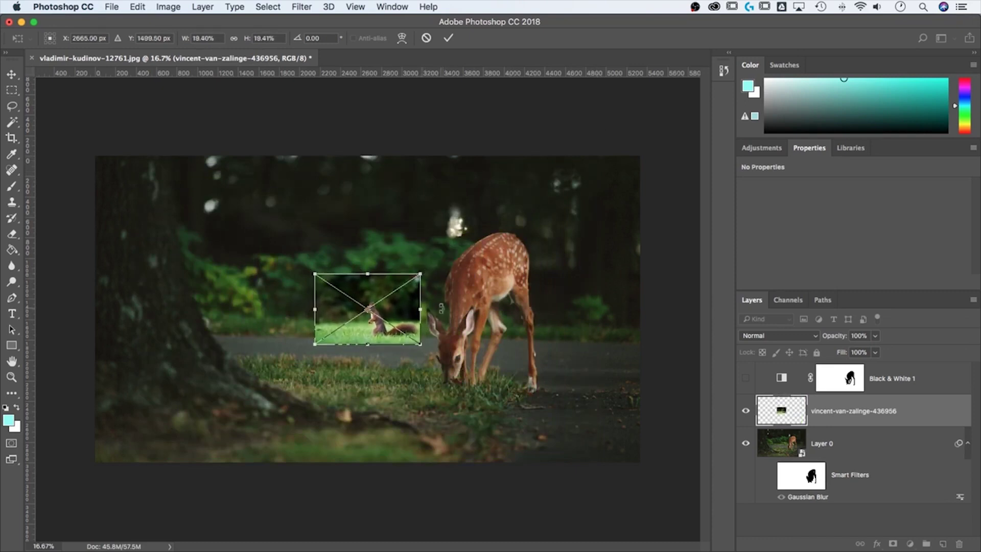
{"action": "key", "text": "Return"}
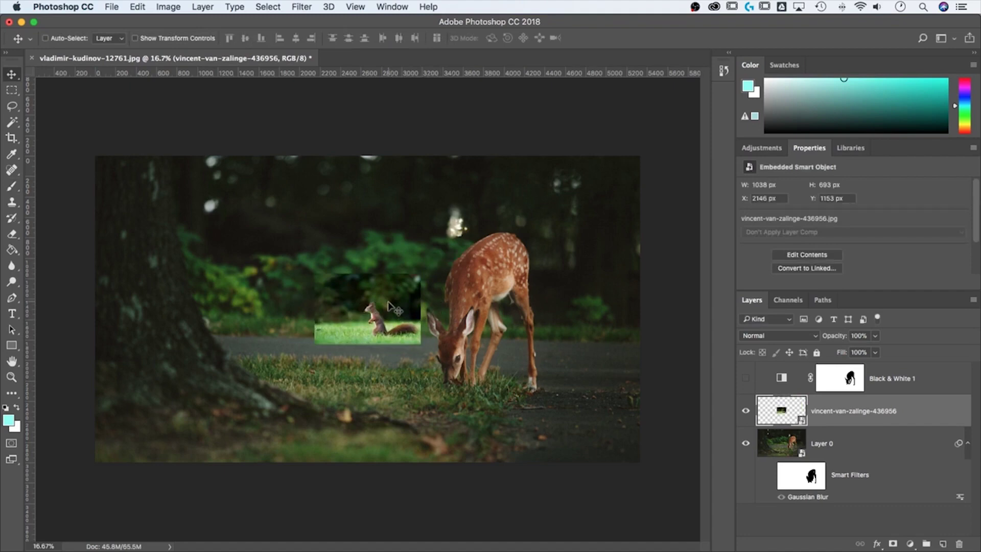
Move the squirrel photo down-left into the grass beside the deer, viewed at 50%
{"action": "left_click_drag", "start_coordinate": [389, 305], "coordinate": [356, 346]}
{"action": "key", "text": "super+equal"}
{"action": "key", "text": "super+equal"}
{"action": "key", "text": "super+equal"}
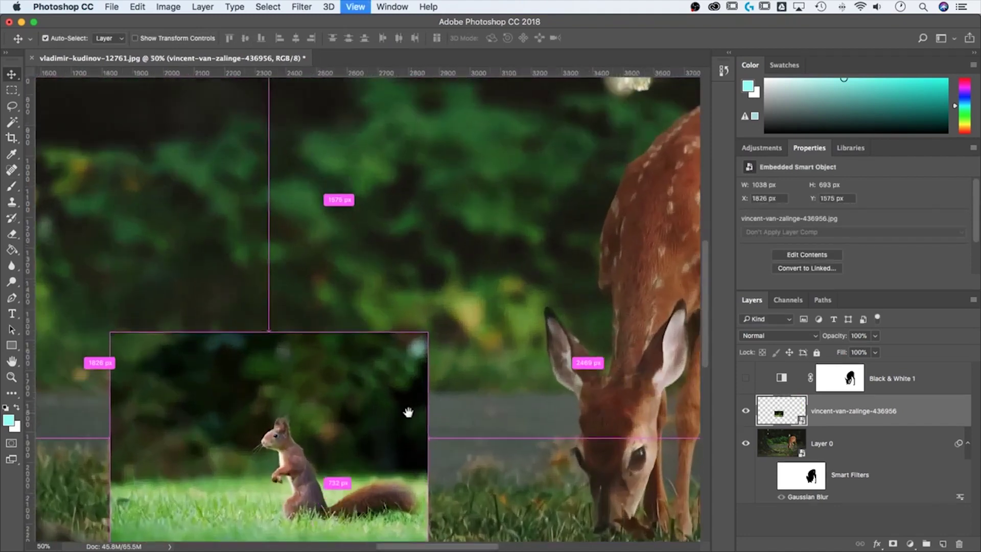
{"action": "left_click_drag", "start_coordinate": [408, 412], "coordinate": [468, 314]}
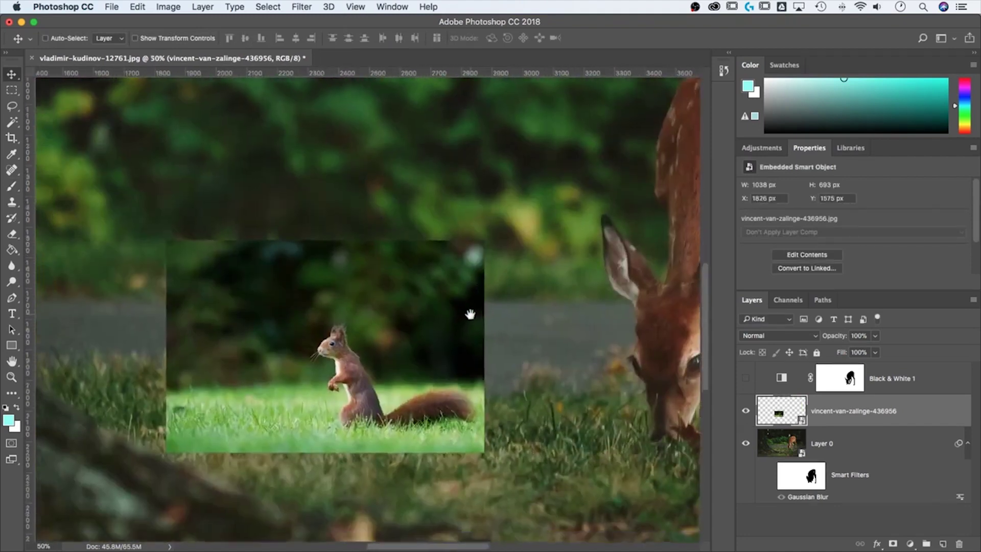
Delete the Black & White 1 adjustment layer and reselect the squirrel layer
{"action": "left_click", "coordinate": [935, 381]}
{"action": "key", "text": "Delete"}
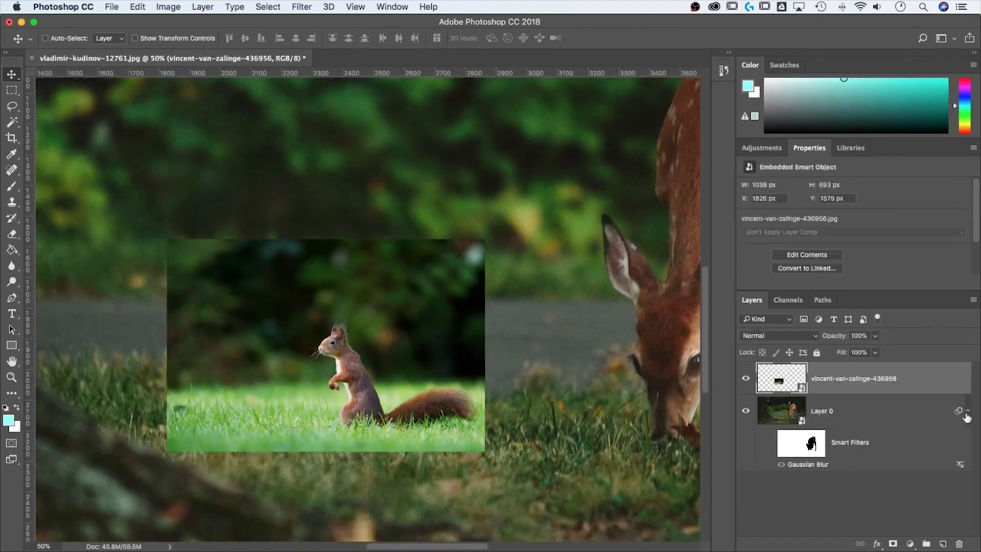
{"action": "left_click", "coordinate": [967, 411]}
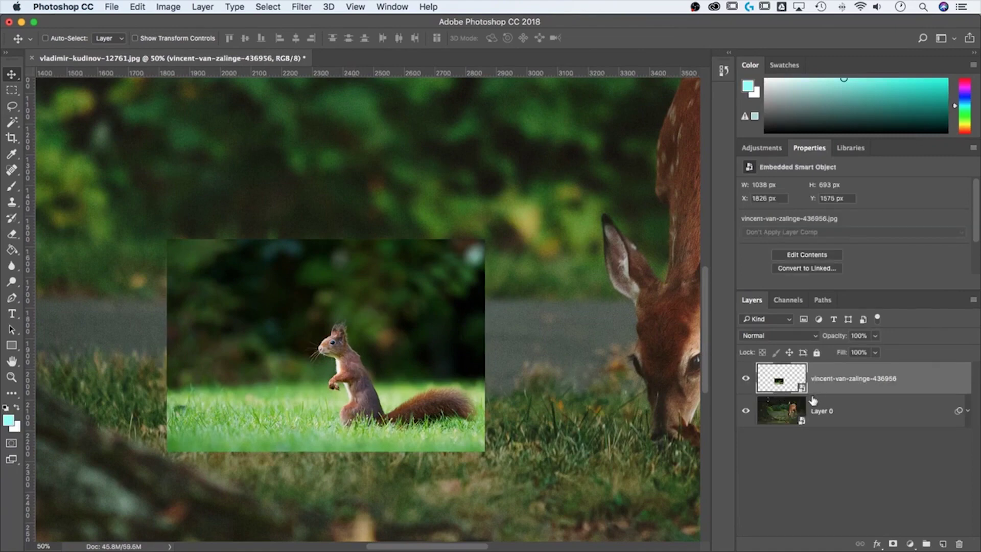
{"action": "left_click", "coordinate": [797, 410]}
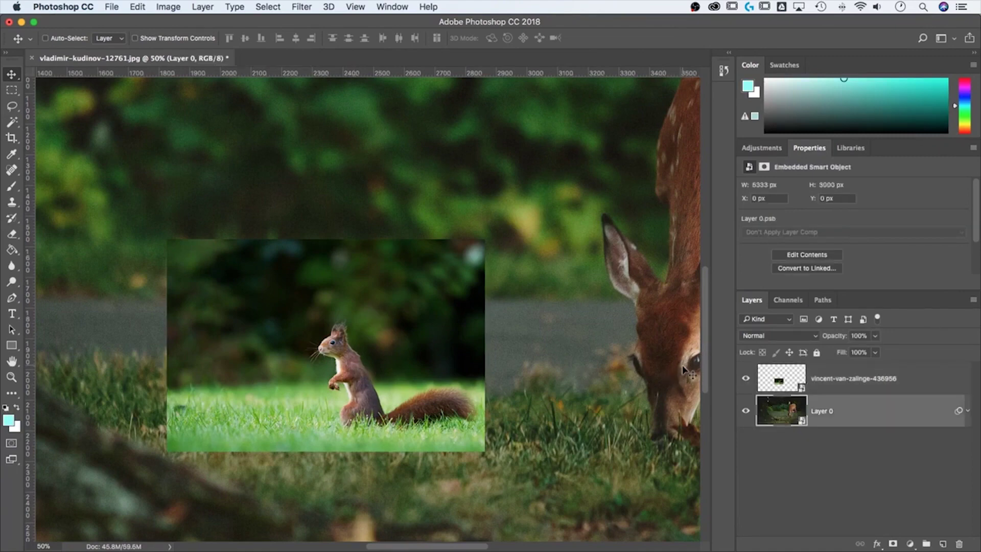
{"action": "left_click", "coordinate": [786, 383]}
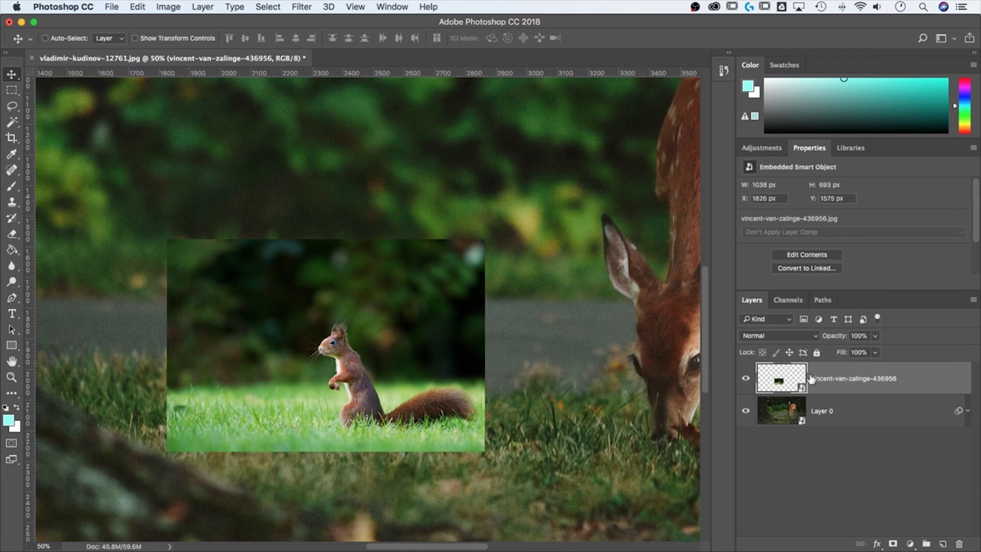
Add a layer mask to the squirrel layer and set up a black brush
{"action": "left_click", "coordinate": [893, 544]}
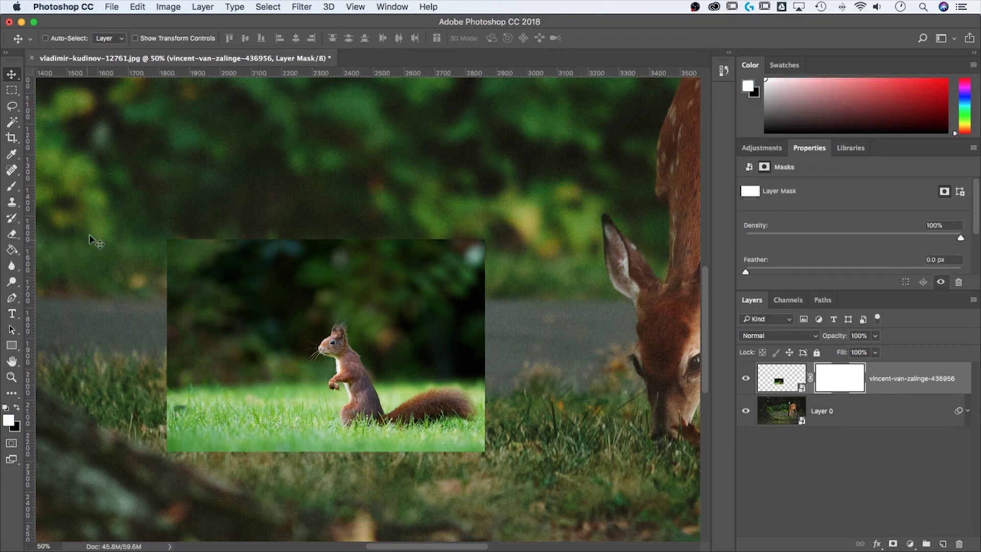
{"action": "key", "text": "b"}
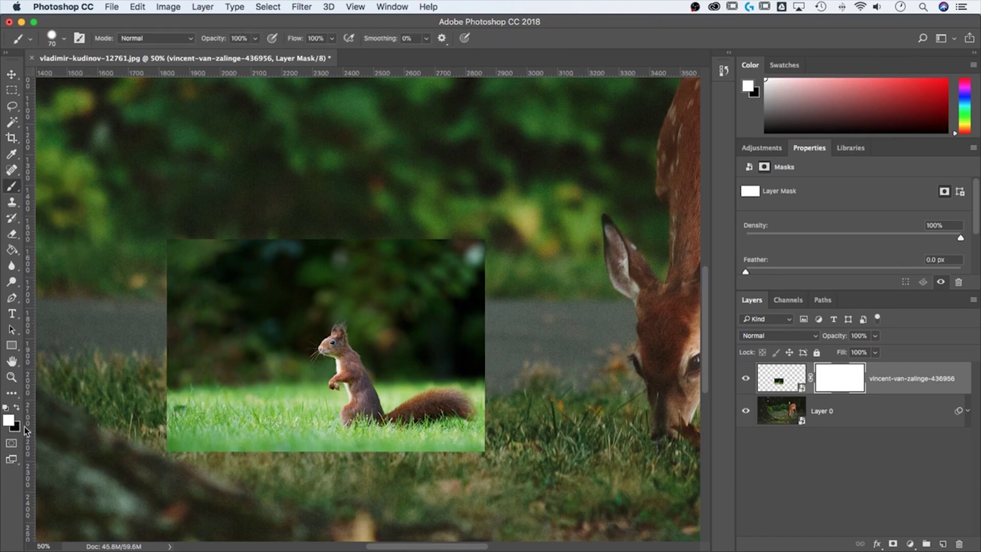
{"action": "key", "text": "x"}
Paint black on the mask to hide the photo's left side and upper area
{"action": "mouse_move", "coordinate": [173, 235]}
{"action": "left_mouse_down"}
{"action": "mouse_move", "coordinate": [177, 345]}
{"action": "mouse_move", "coordinate": [178, 272]}
{"action": "mouse_move", "coordinate": [200, 248]}
{"action": "mouse_move", "coordinate": [203, 326]}
{"action": "mouse_move", "coordinate": [219, 358]}
{"action": "mouse_move", "coordinate": [262, 255]}
{"action": "mouse_move", "coordinate": [241, 290]}
{"action": "mouse_move", "coordinate": [214, 408]}
{"action": "mouse_move", "coordinate": [202, 394]}
{"action": "mouse_move", "coordinate": [189, 468]}
{"action": "mouse_move", "coordinate": [173, 470]}
{"action": "mouse_move", "coordinate": [171, 369]}
{"action": "mouse_move", "coordinate": [199, 336]}
{"action": "mouse_move", "coordinate": [197, 413]}
{"action": "mouse_move", "coordinate": [209, 451]}
{"action": "mouse_move", "coordinate": [228, 421]}
{"action": "mouse_move", "coordinate": [269, 222]}
{"action": "mouse_move", "coordinate": [243, 442]}
{"action": "mouse_move", "coordinate": [261, 323]}
{"action": "mouse_move", "coordinate": [255, 242]}
{"action": "mouse_move", "coordinate": [240, 454]}
{"action": "left_mouse_up"}
{"action": "key", "text": "x"}
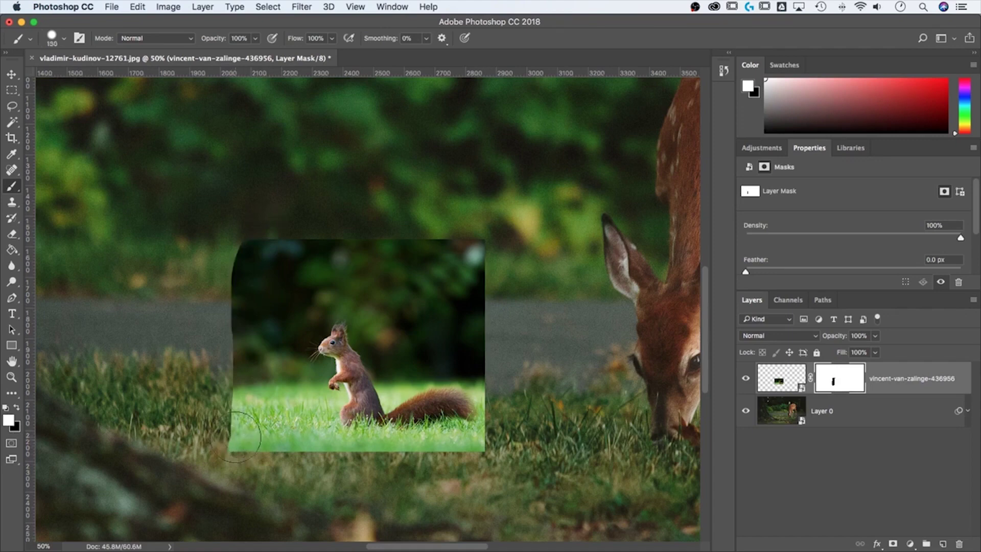
{"action": "key", "text": "x"}
{"action": "key", "text": "bracketright"}
{"action": "mouse_move", "coordinate": [219, 456]}
{"action": "left_mouse_down"}
{"action": "mouse_move", "coordinate": [261, 232]}
{"action": "mouse_move", "coordinate": [268, 415]}
{"action": "mouse_move", "coordinate": [285, 438]}
{"action": "mouse_move", "coordinate": [286, 307]}
{"action": "mouse_move", "coordinate": [308, 255]}
{"action": "mouse_move", "coordinate": [461, 266]}
{"action": "mouse_move", "coordinate": [511, 292]}
{"action": "left_mouse_up"}
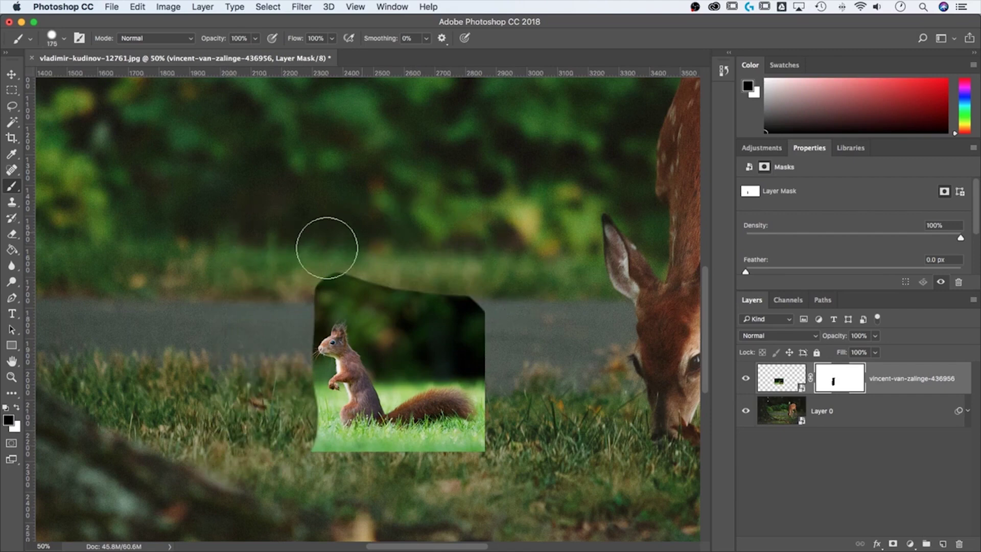
{"action": "mouse_move", "coordinate": [327, 247]}
{"action": "left_mouse_down"}
{"action": "mouse_move", "coordinate": [382, 318]}
{"action": "mouse_move", "coordinate": [397, 365]}
{"action": "mouse_move", "coordinate": [419, 303]}
{"action": "mouse_move", "coordinate": [415, 361]}
{"action": "mouse_move", "coordinate": [471, 330]}
{"action": "mouse_move", "coordinate": [442, 354]}
{"action": "mouse_move", "coordinate": [492, 373]}
{"action": "mouse_move", "coordinate": [515, 439]}
{"action": "mouse_move", "coordinate": [462, 468]}
{"action": "mouse_move", "coordinate": [319, 461]}
{"action": "mouse_move", "coordinate": [287, 346]}
{"action": "mouse_move", "coordinate": [338, 285]}
{"action": "mouse_move", "coordinate": [373, 302]}
{"action": "mouse_move", "coordinate": [404, 364]}
{"action": "mouse_move", "coordinate": [441, 357]}
{"action": "mouse_move", "coordinate": [497, 383]}
{"action": "mouse_move", "coordinate": [509, 438]}
{"action": "left_mouse_up"}
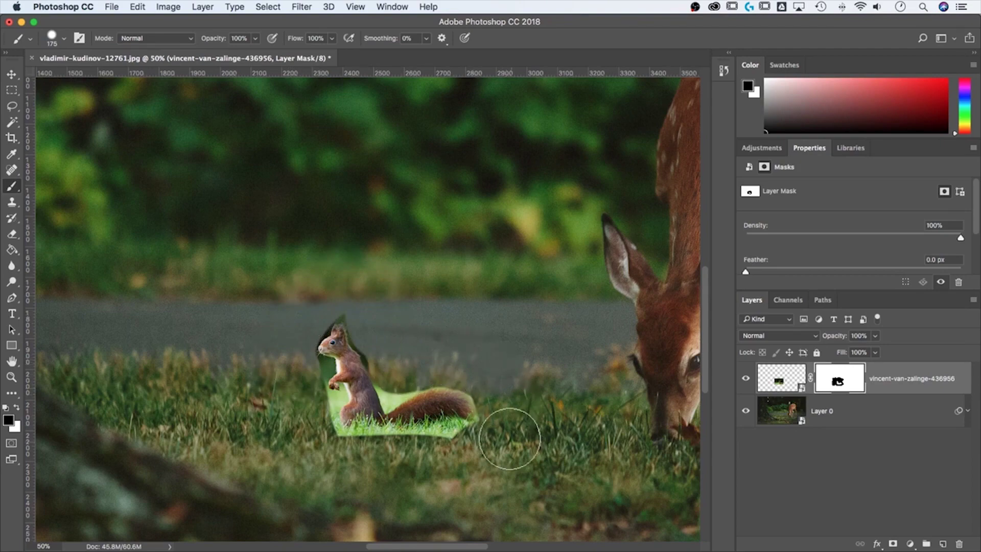
{"action": "key", "text": "super+equal"}
{"action": "key", "text": "super+equal"}
{"action": "key", "text": "super+equal"}
With a brush of about 16, mask the green halo around the ear tip and back
{"action": "left_click_drag", "start_coordinate": [388, 389], "coordinate": [363, 135]}
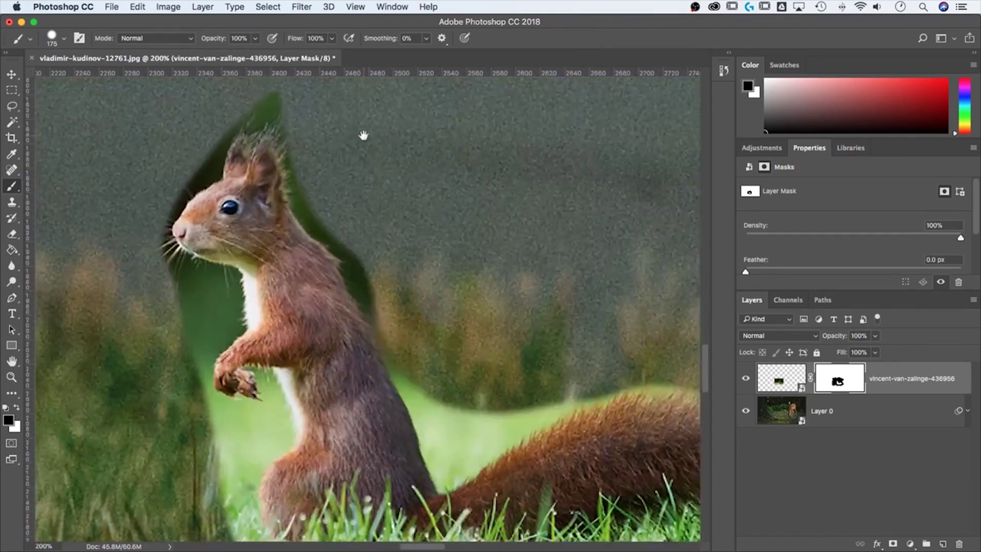
{"action": "key", "text": "bracketleft"}
{"action": "key", "text": "bracketleft"}
{"action": "key", "text": "bracketleft"}
{"action": "key", "text": "bracketleft"}
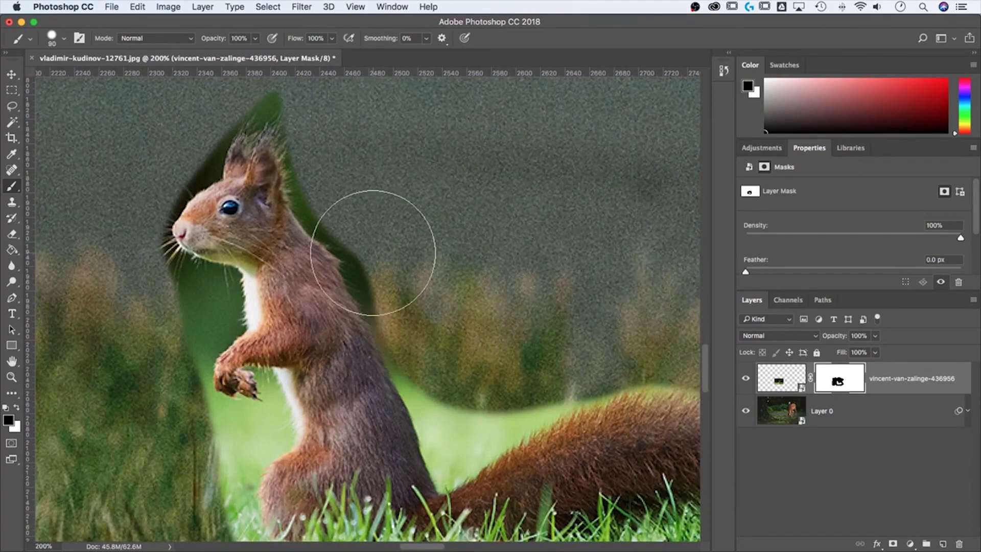
{"action": "key", "text": "bracketleft"}
{"action": "key", "text": "bracketleft"}
{"action": "key", "text": "bracketleft"}
{"action": "key", "text": "bracketleft"}
{"action": "key", "text": "bracketleft"}
{"action": "key", "text": "bracketleft"}
{"action": "key", "text": "bracketleft"}
{"action": "key", "text": "bracketleft"}
{"action": "key", "text": "bracketleft"}
{"action": "key", "text": "bracketleft"}
{"action": "key", "text": "bracketleft"}
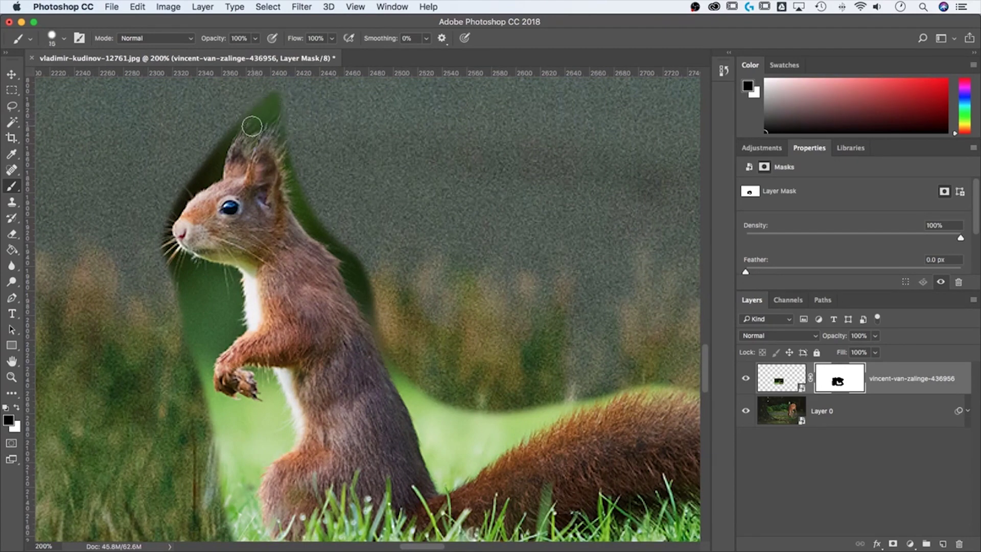
{"action": "mouse_move", "coordinate": [252, 126]}
{"action": "left_mouse_down"}
{"action": "mouse_move", "coordinate": [274, 93]}
{"action": "mouse_move", "coordinate": [263, 125]}
{"action": "mouse_move", "coordinate": [275, 114]}
{"action": "mouse_move", "coordinate": [286, 123]}
{"action": "mouse_move", "coordinate": [305, 217]}
{"action": "mouse_move", "coordinate": [293, 185]}
{"action": "mouse_move", "coordinate": [325, 234]}
{"action": "mouse_move", "coordinate": [314, 224]}
{"action": "mouse_move", "coordinate": [352, 253]}
{"action": "mouse_move", "coordinate": [379, 323]}
{"action": "left_mouse_up"}
{"action": "left_click_drag", "start_coordinate": [356, 284], "coordinate": [345, 252]}
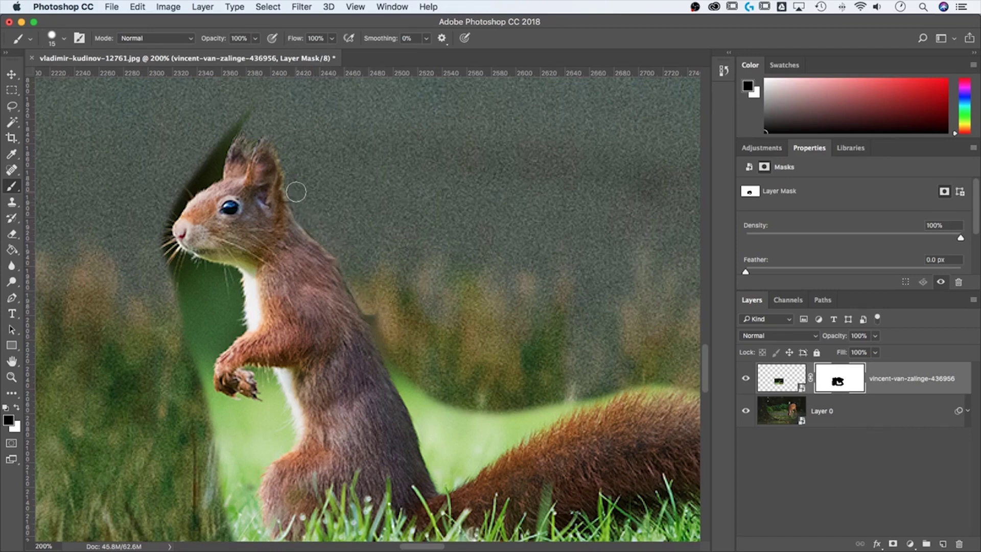
{"action": "left_click_drag", "start_coordinate": [361, 295], "coordinate": [384, 341]}
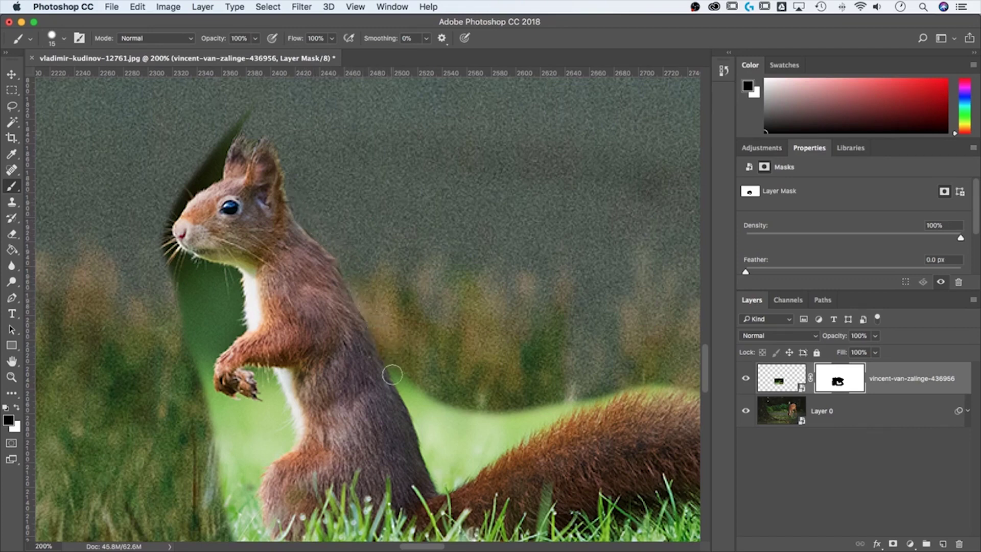
{"action": "mouse_move", "coordinate": [411, 391]}
{"action": "left_mouse_down"}
{"action": "mouse_move", "coordinate": [442, 485]}
{"action": "mouse_move", "coordinate": [626, 384]}
{"action": "mouse_move", "coordinate": [571, 394]}
{"action": "mouse_move", "coordinate": [506, 423]}
{"action": "mouse_move", "coordinate": [448, 471]}
{"action": "mouse_move", "coordinate": [413, 378]}
{"action": "mouse_move", "coordinate": [451, 444]}
{"action": "mouse_move", "coordinate": [426, 381]}
{"action": "mouse_move", "coordinate": [455, 432]}
{"action": "mouse_move", "coordinate": [502, 414]}
{"action": "left_mouse_up"}
{"action": "left_click", "coordinate": [446, 484], "text": "shift"}
Mask the halo along the tail top and around the head, ears, nose and whiskers
{"action": "scroll", "coordinate": [502, 414], "scroll_direction": "right", "scroll_amount": 10}
{"action": "scroll", "coordinate": [502, 414], "scroll_direction": "down", "scroll_amount": 4}
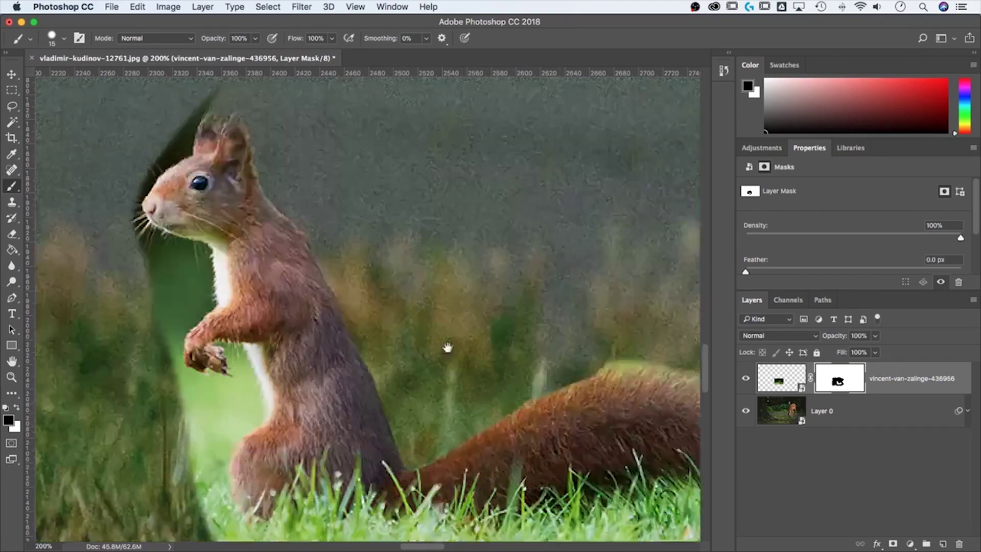
{"action": "mouse_move", "coordinate": [317, 288]}
{"action": "left_mouse_down"}
{"action": "mouse_move", "coordinate": [451, 289]}
{"action": "mouse_move", "coordinate": [398, 289]}
{"action": "mouse_move", "coordinate": [459, 294]}
{"action": "mouse_move", "coordinate": [456, 306]}
{"action": "mouse_move", "coordinate": [492, 335]}
{"action": "mouse_move", "coordinate": [518, 424]}
{"action": "left_mouse_up"}
{"action": "left_click_drag", "start_coordinate": [458, 499], "coordinate": [484, 499]}
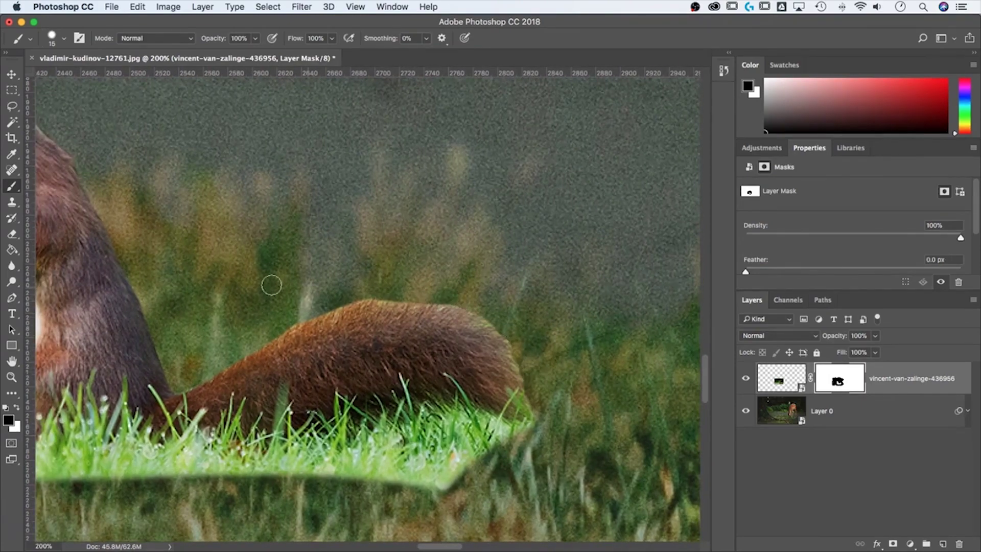
{"action": "scroll", "coordinate": [471, 265], "scroll_direction": "left", "scroll_amount": 10}
{"action": "scroll", "coordinate": [305, 121], "scroll_direction": "up", "scroll_amount": 5}
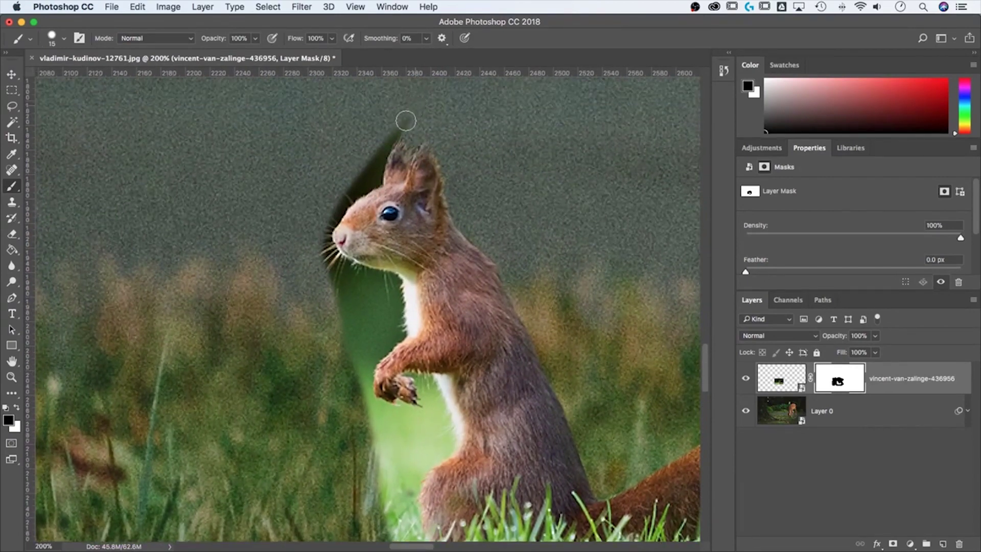
{"action": "mouse_move", "coordinate": [405, 121]}
{"action": "left_mouse_down"}
{"action": "mouse_move", "coordinate": [371, 178]}
{"action": "mouse_move", "coordinate": [317, 226]}
{"action": "mouse_move", "coordinate": [373, 180]}
{"action": "mouse_move", "coordinate": [383, 143]}
{"action": "mouse_move", "coordinate": [402, 133]}
{"action": "left_mouse_up"}
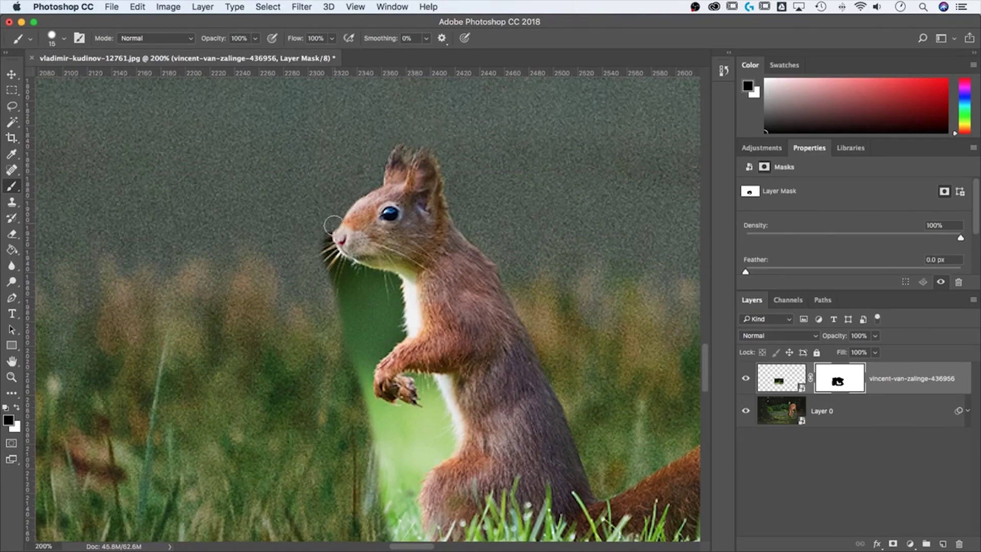
{"action": "mouse_move", "coordinate": [324, 220]}
{"action": "left_mouse_down"}
{"action": "mouse_move", "coordinate": [330, 261]}
{"action": "mouse_move", "coordinate": [320, 236]}
{"action": "mouse_move", "coordinate": [342, 268]}
{"action": "mouse_move", "coordinate": [388, 282]}
{"action": "left_mouse_up"}
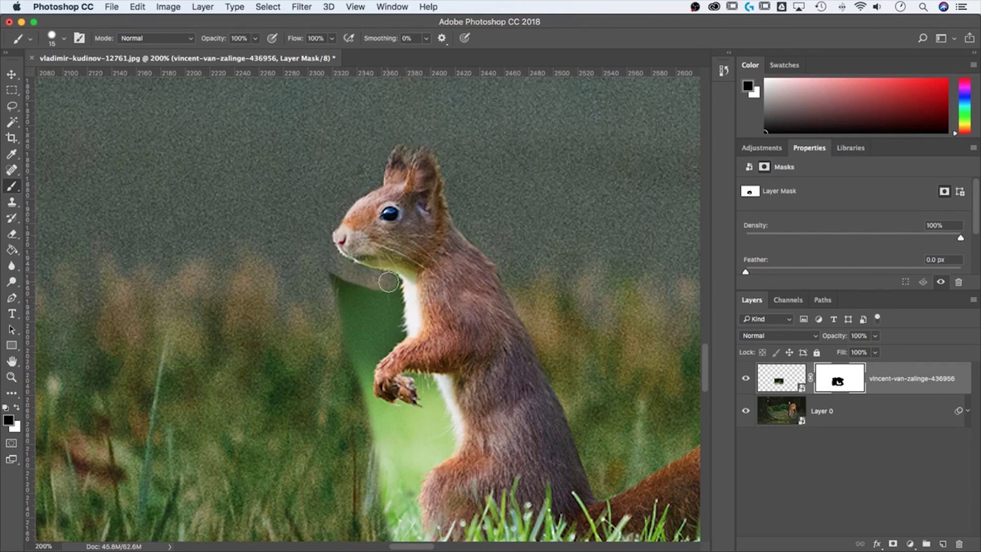
Mask green beside the chest, then restore the squirrel's raised arm and paw in white
{"action": "mouse_move", "coordinate": [396, 333]}
{"action": "left_mouse_down"}
{"action": "mouse_move", "coordinate": [396, 311]}
{"action": "mouse_move", "coordinate": [407, 340]}
{"action": "mouse_move", "coordinate": [407, 411]}
{"action": "mouse_move", "coordinate": [426, 419]}
{"action": "left_mouse_up"}
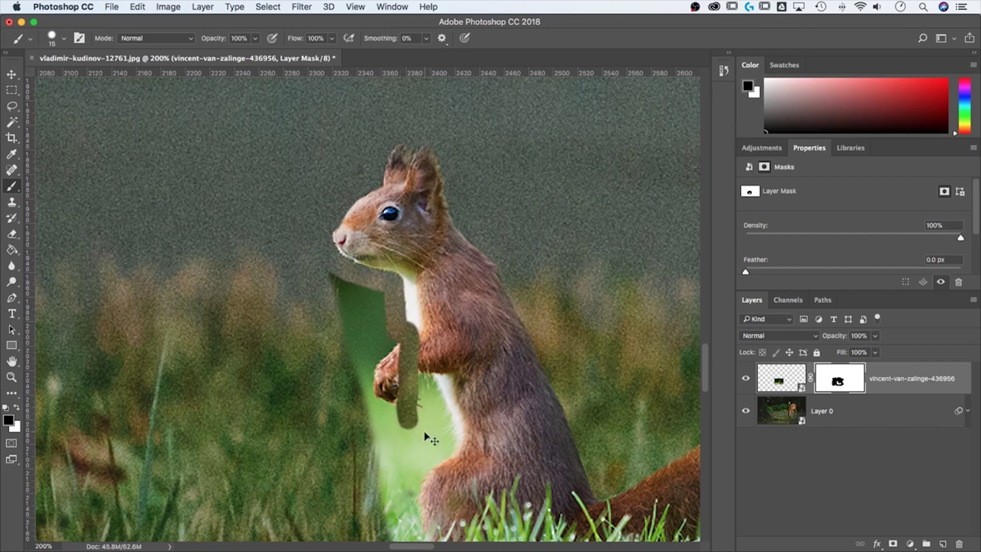
{"action": "key", "text": "super+z"}
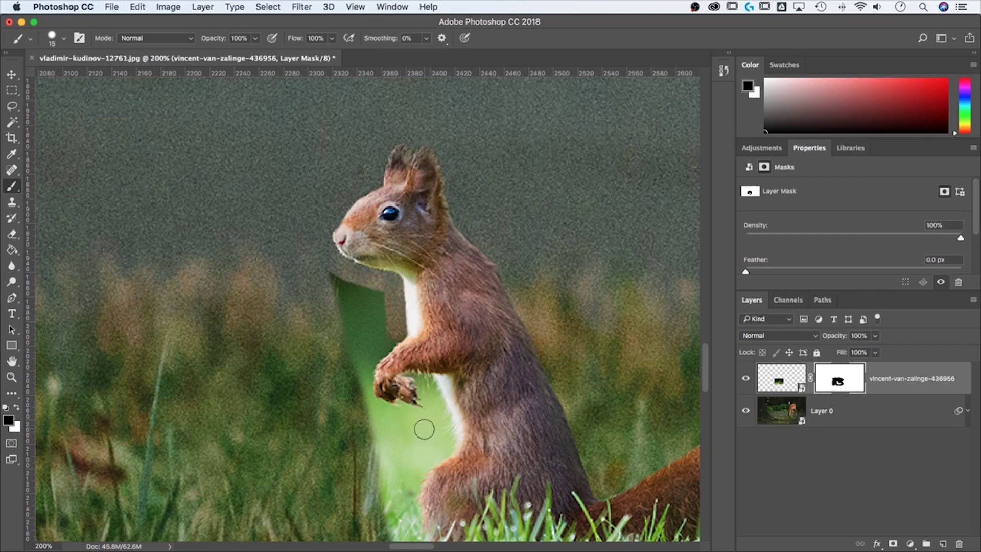
{"action": "key", "text": "super+z"}
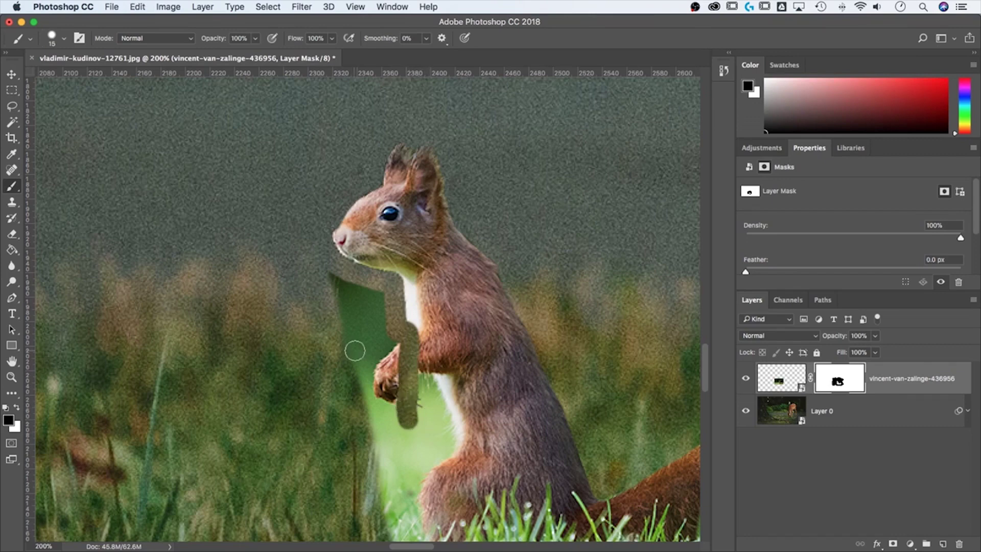
{"action": "key", "text": "x"}
{"action": "mouse_move", "coordinate": [409, 340]}
{"action": "left_mouse_down"}
{"action": "mouse_move", "coordinate": [417, 318]}
{"action": "mouse_move", "coordinate": [406, 376]}
{"action": "left_mouse_up"}
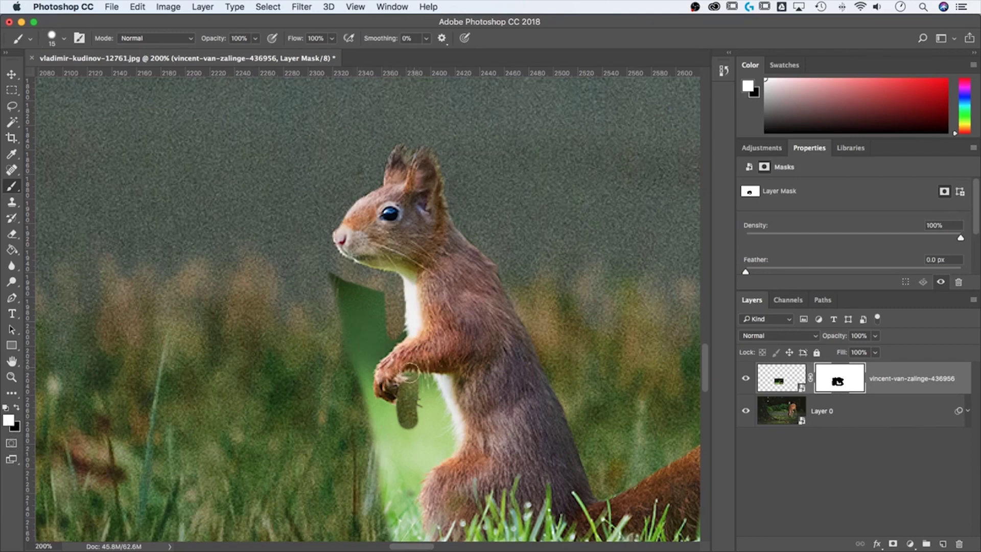
{"action": "left_click_drag", "start_coordinate": [410, 373], "coordinate": [395, 396]}
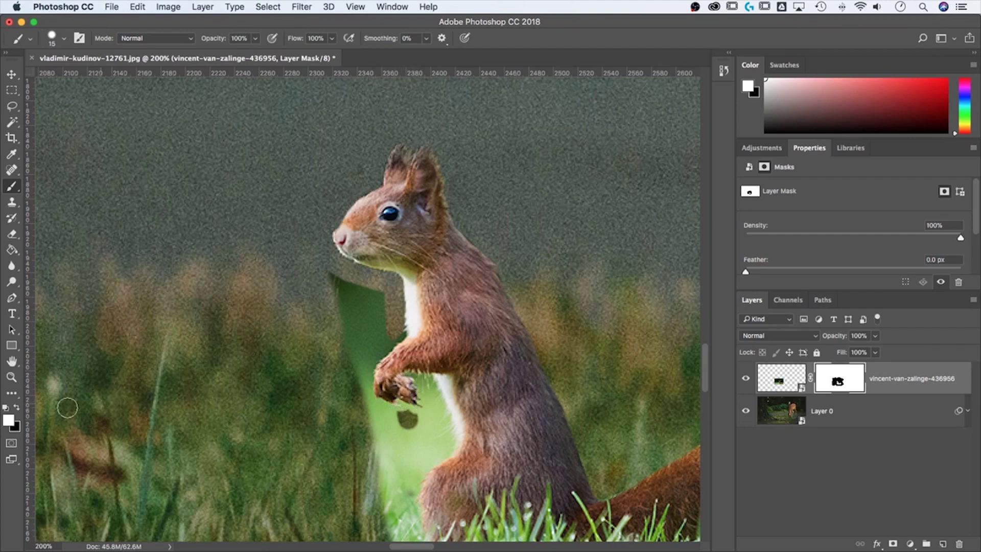
Paint out the green grass strip beside and under the squirrel's paw
{"action": "key", "text": "x"}
{"action": "mouse_move", "coordinate": [324, 272]}
{"action": "left_mouse_down"}
{"action": "mouse_move", "coordinate": [377, 294]}
{"action": "mouse_move", "coordinate": [376, 305]}
{"action": "mouse_move", "coordinate": [326, 297]}
{"action": "mouse_move", "coordinate": [395, 333]}
{"action": "mouse_move", "coordinate": [358, 372]}
{"action": "mouse_move", "coordinate": [381, 321]}
{"action": "mouse_move", "coordinate": [339, 372]}
{"action": "left_mouse_up"}
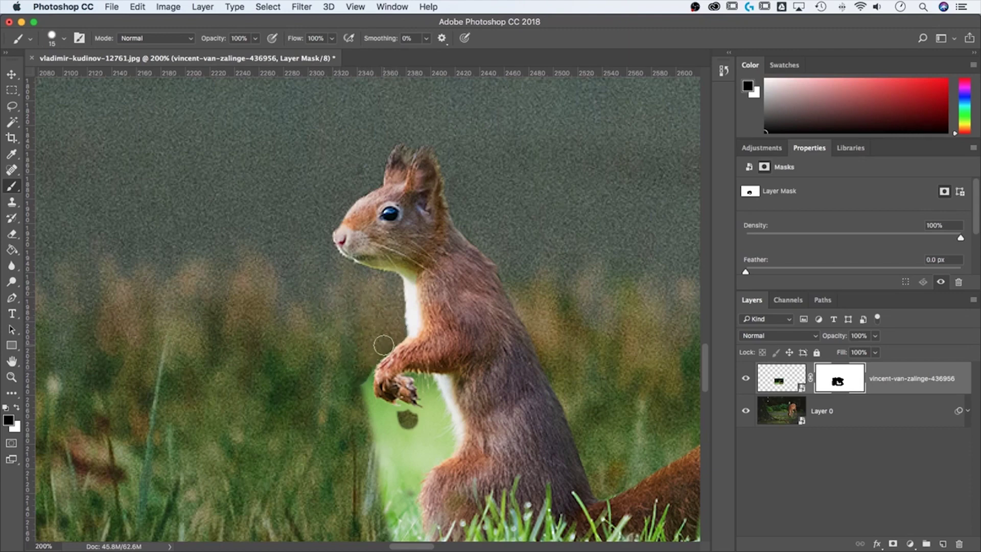
{"action": "mouse_move", "coordinate": [363, 366]}
{"action": "left_mouse_down"}
{"action": "mouse_move", "coordinate": [374, 408]}
{"action": "mouse_move", "coordinate": [427, 413]}
{"action": "mouse_move", "coordinate": [427, 386]}
{"action": "mouse_move", "coordinate": [443, 445]}
{"action": "mouse_move", "coordinate": [402, 463]}
{"action": "mouse_move", "coordinate": [432, 360]}
{"action": "mouse_move", "coordinate": [423, 356]}
{"action": "mouse_move", "coordinate": [423, 330]}
{"action": "left_mouse_up"}
{"action": "mouse_move", "coordinate": [424, 357]}
{"action": "left_mouse_down"}
{"action": "mouse_move", "coordinate": [424, 315]}
{"action": "mouse_move", "coordinate": [433, 324]}
{"action": "mouse_move", "coordinate": [423, 340]}
{"action": "mouse_move", "coordinate": [395, 351]}
{"action": "mouse_move", "coordinate": [416, 324]}
{"action": "mouse_move", "coordinate": [387, 352]}
{"action": "mouse_move", "coordinate": [379, 344]}
{"action": "mouse_move", "coordinate": [385, 394]}
{"action": "mouse_move", "coordinate": [431, 349]}
{"action": "mouse_move", "coordinate": [410, 392]}
{"action": "mouse_move", "coordinate": [412, 442]}
{"action": "mouse_move", "coordinate": [379, 396]}
{"action": "mouse_move", "coordinate": [408, 464]}
{"action": "mouse_move", "coordinate": [414, 437]}
{"action": "mouse_move", "coordinate": [406, 480]}
{"action": "left_mouse_up"}
{"action": "scroll", "coordinate": [506, 494], "scroll_direction": "right", "scroll_amount": 5}
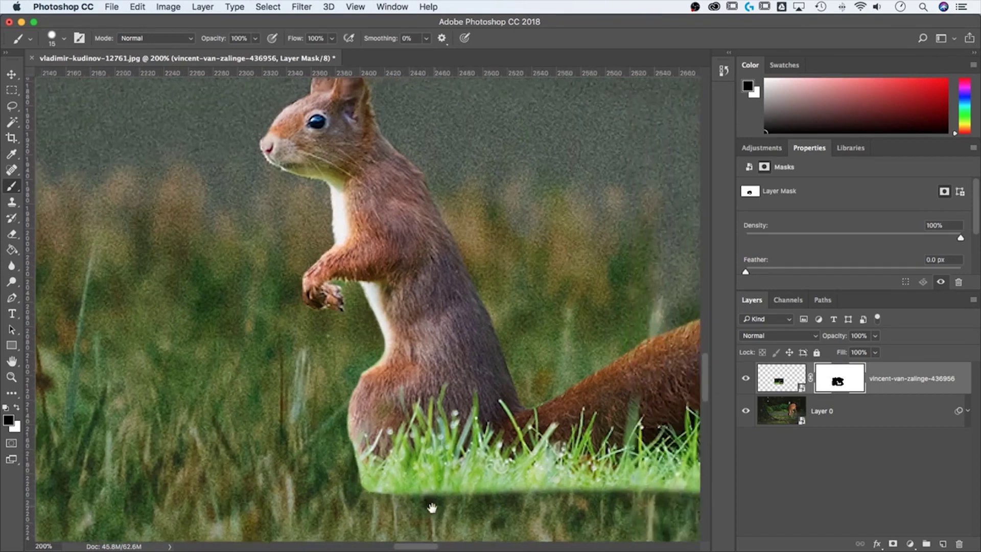
{"action": "scroll", "coordinate": [432, 357], "scroll_direction": "right", "scroll_amount": 8}
{"action": "key", "text": "super+minus"}
{"action": "key", "text": "super+minus"}
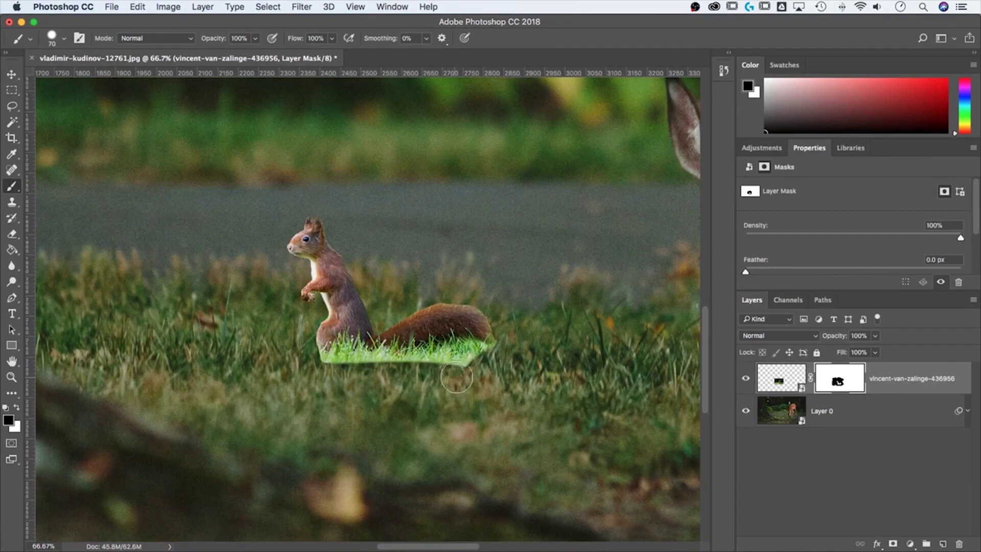
Mask the green strip's lower right edge with a larger brush and nudge the squirrel lower
{"action": "key", "text": "bracketright"}
{"action": "key", "text": "bracketright"}
{"action": "key", "text": "bracketright"}
{"action": "key", "text": "bracketright"}
{"action": "mouse_move", "coordinate": [462, 377]}
{"action": "left_mouse_down"}
{"action": "mouse_move", "coordinate": [483, 374]}
{"action": "mouse_move", "coordinate": [316, 389]}
{"action": "left_mouse_up"}
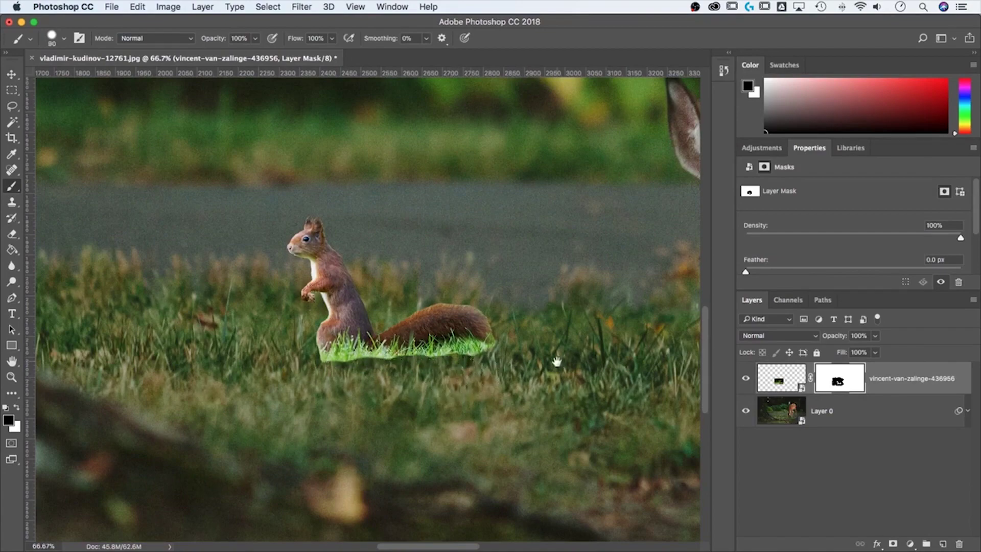
{"action": "scroll", "coordinate": [558, 361], "scroll_direction": "right", "scroll_amount": 3}
{"action": "key", "text": "super+minus"}
{"action": "key", "text": "super+minus"}
{"action": "key", "text": "super+minus"}
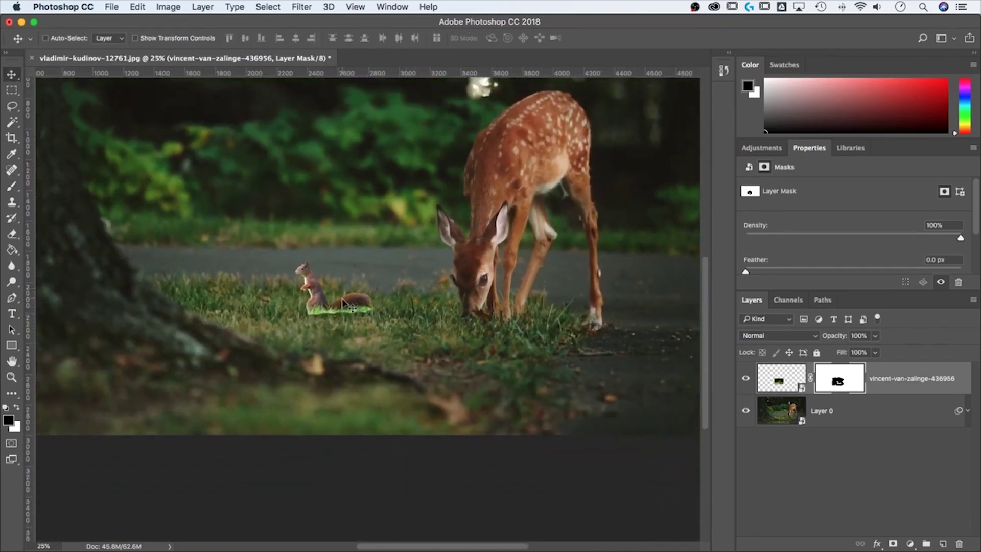
{"action": "mouse_move", "coordinate": [347, 305]}
{"action": "left_mouse_down"}
{"action": "mouse_move", "coordinate": [352, 296]}
{"action": "mouse_move", "coordinate": [365, 313]}
{"action": "left_mouse_up"}
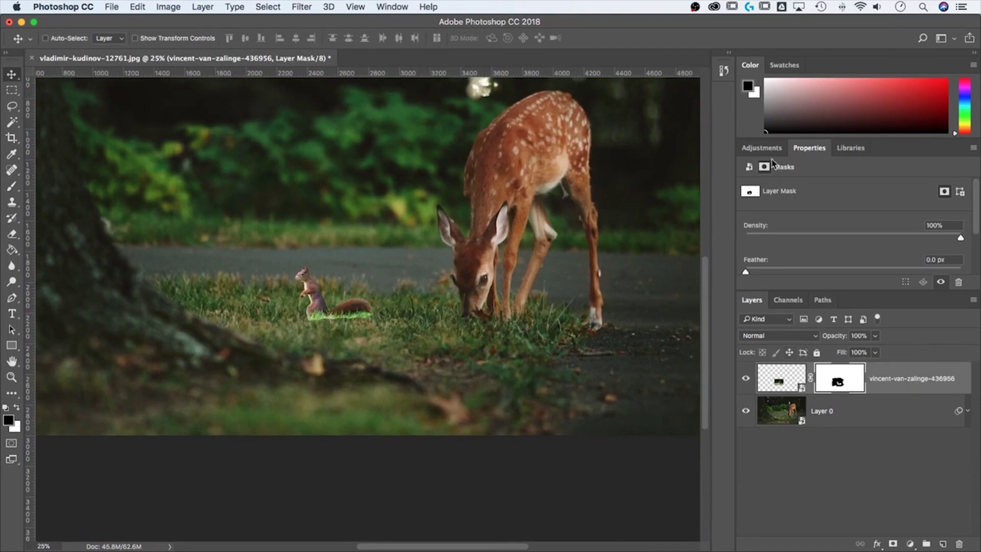
Add a Brightness/Contrast layer clipped to the squirrel at Brightness -53, Contrast 13
{"action": "left_click", "coordinate": [762, 149]}
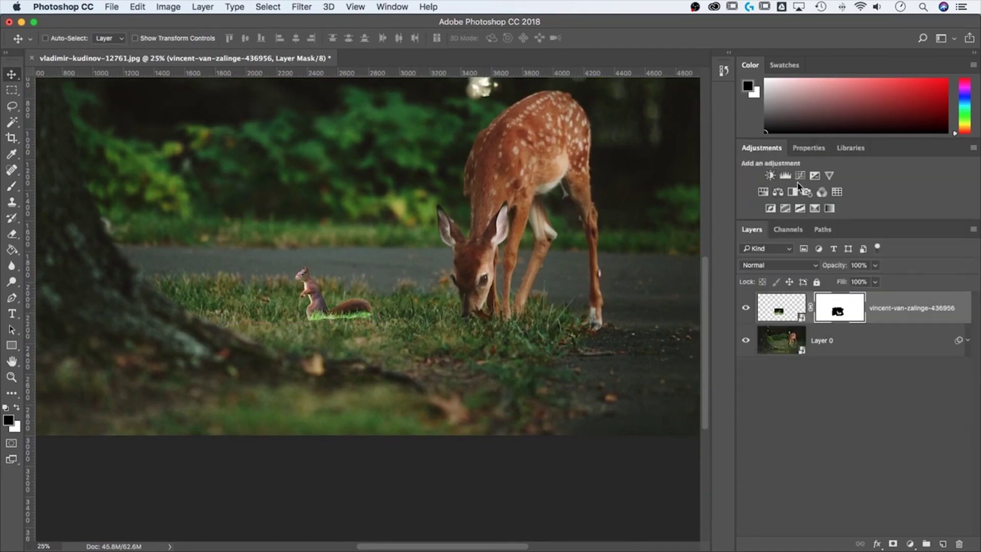
{"action": "left_click", "coordinate": [769, 176]}
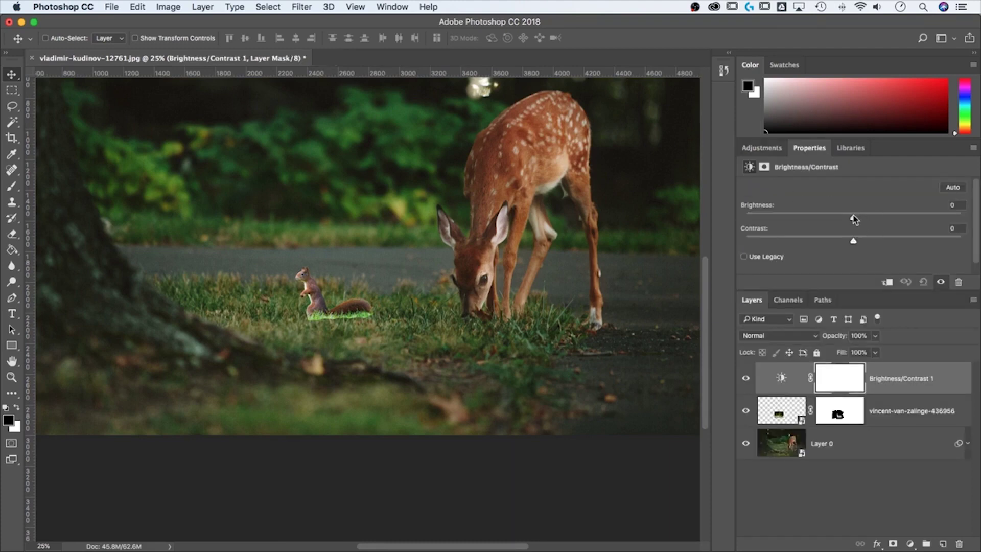
{"action": "left_click_drag", "start_coordinate": [854, 220], "coordinate": [816, 224]}
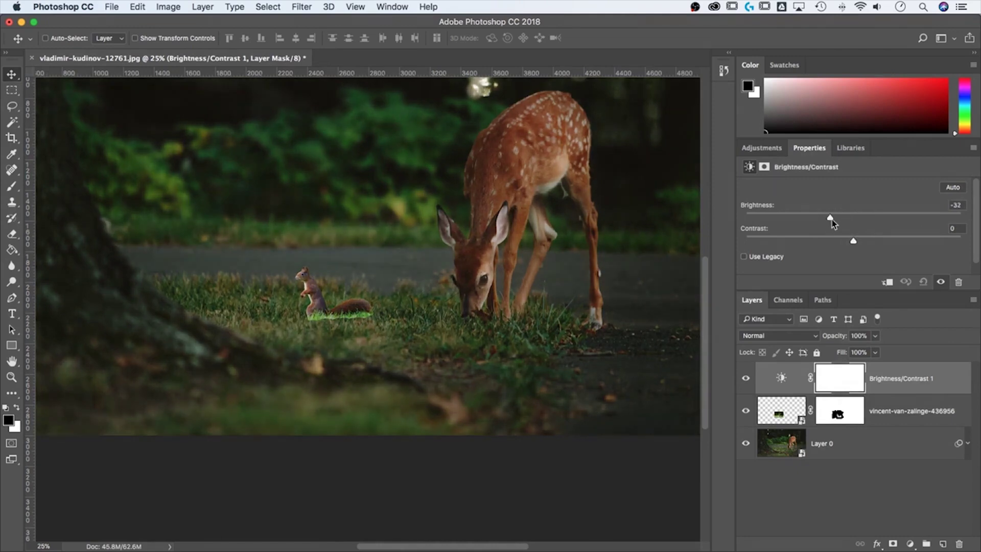
{"action": "left_click_drag", "start_coordinate": [892, 393], "coordinate": [886, 391]}
{"action": "left_click", "coordinate": [886, 392], "text": "alt"}
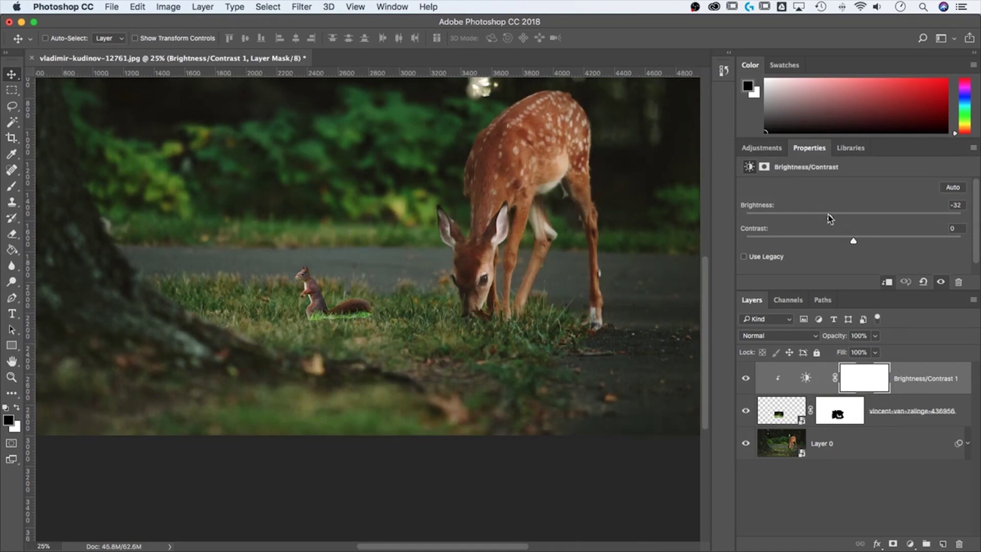
{"action": "left_click_drag", "start_coordinate": [828, 221], "coordinate": [868, 244]}
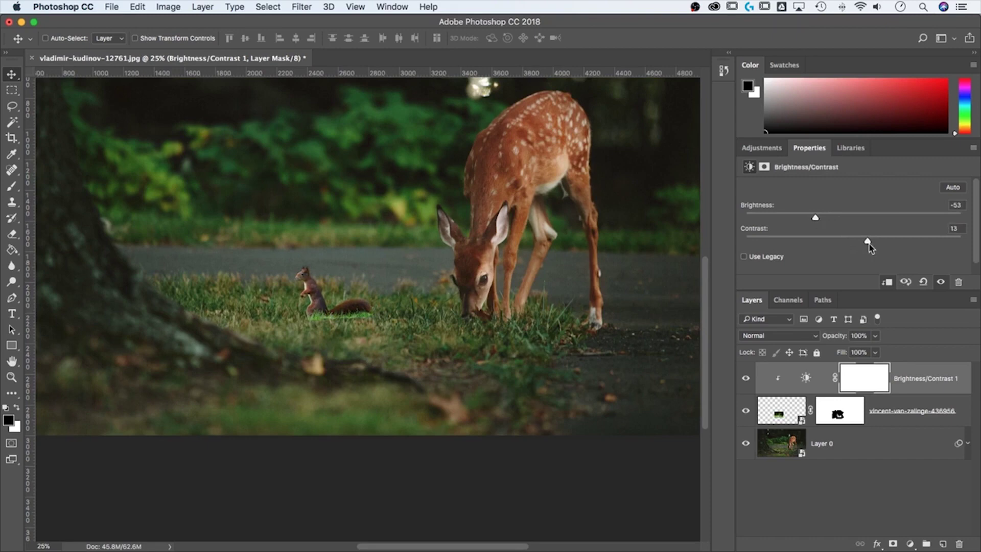
Add a clipped Curves layer with a raised black point and midtones pulled down
{"action": "left_click", "coordinate": [762, 148]}
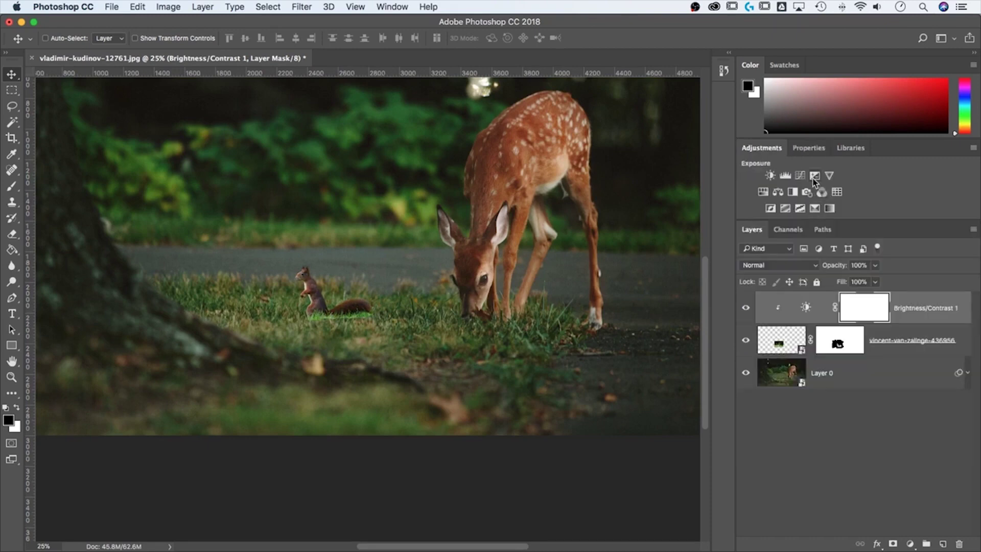
{"action": "left_click", "coordinate": [800, 176]}
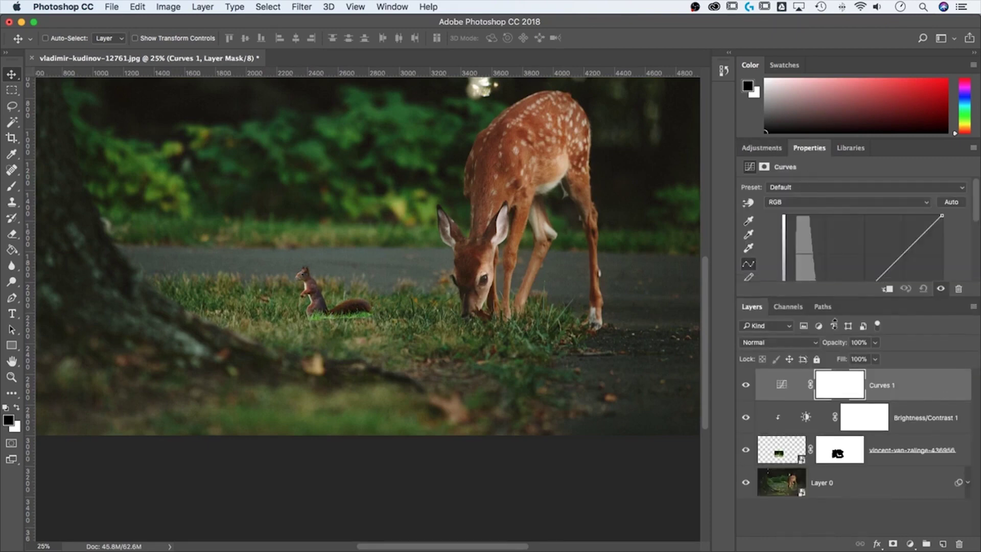
{"action": "left_click_drag", "start_coordinate": [787, 370], "coordinate": [787, 356]}
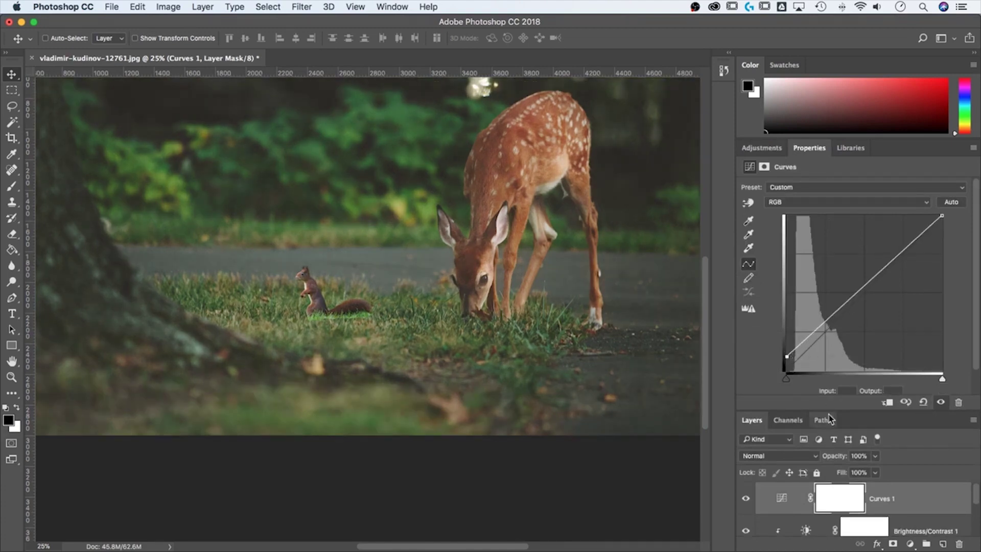
{"action": "left_click", "coordinate": [894, 507], "text": "alt"}
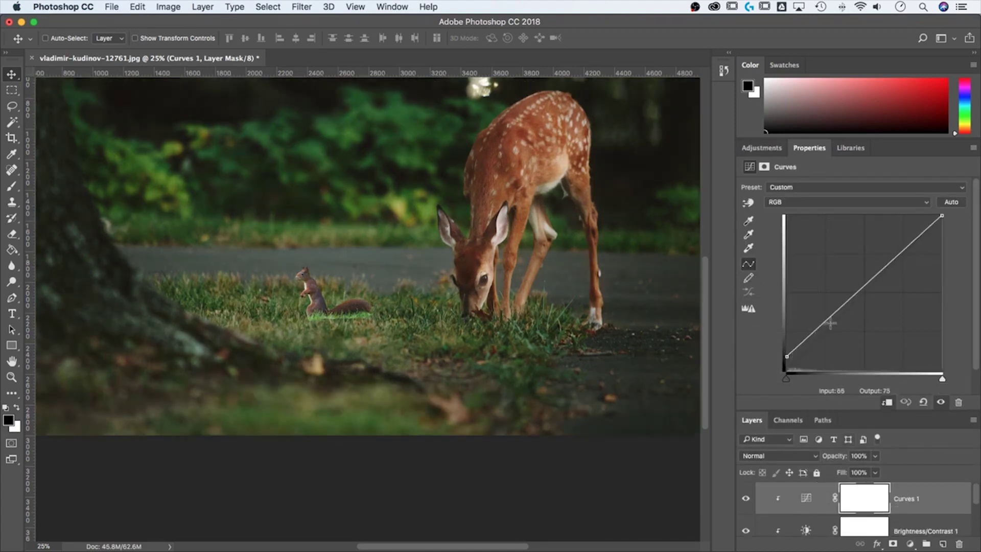
{"action": "left_click_drag", "start_coordinate": [829, 319], "coordinate": [833, 328]}
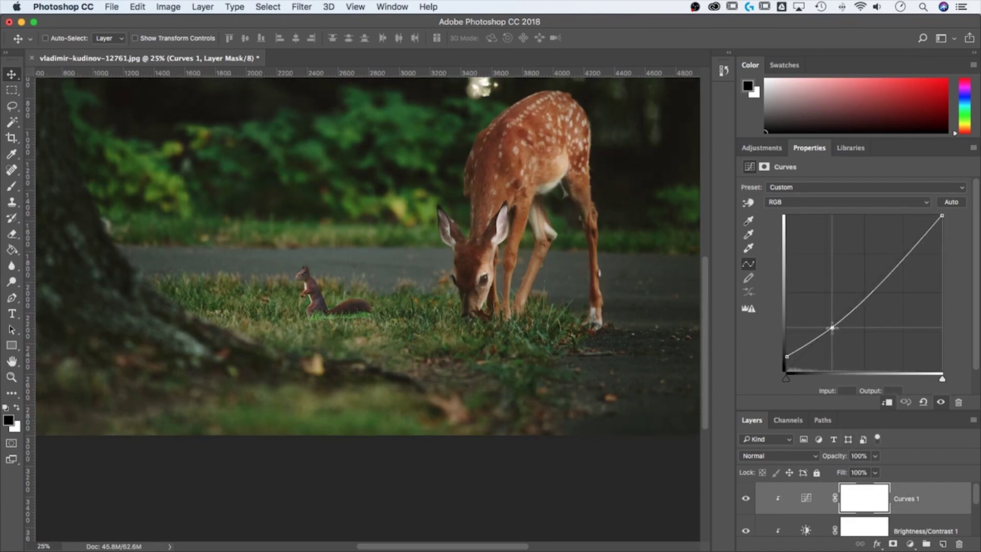
{"action": "left_click_drag", "start_coordinate": [786, 356], "coordinate": [787, 364]}
{"action": "left_click_drag", "start_coordinate": [830, 329], "coordinate": [830, 333]}
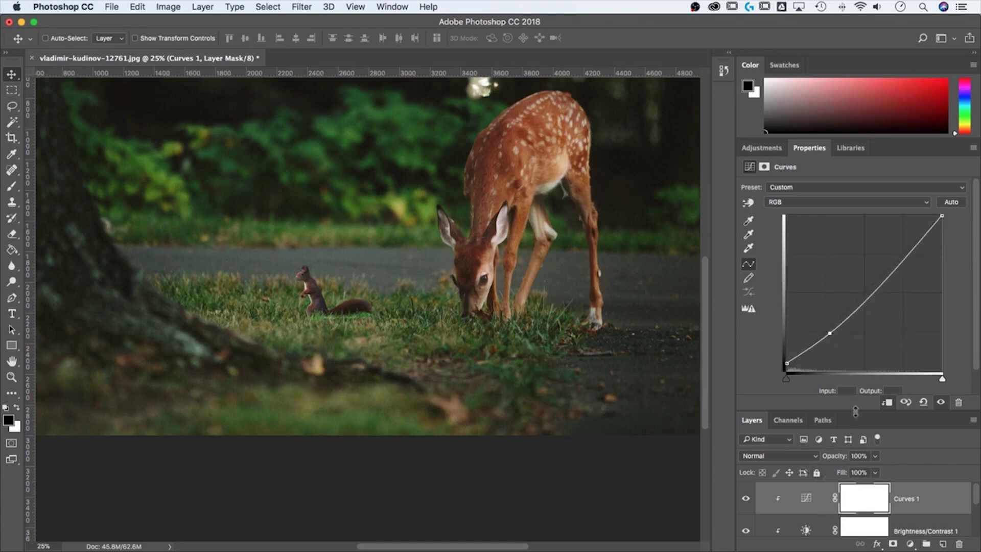
{"action": "left_click_drag", "start_coordinate": [855, 411], "coordinate": [862, 266]}
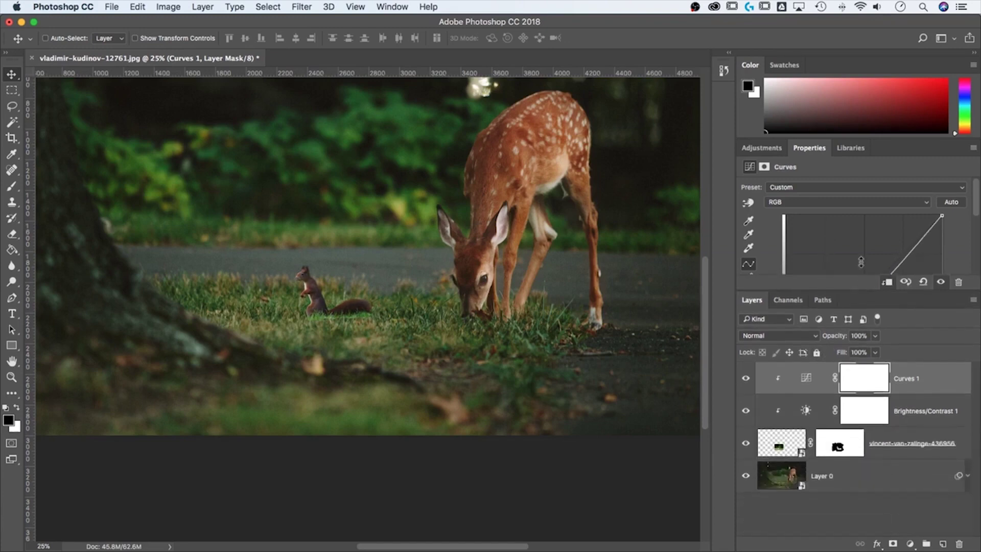
Add a Hue/Saturation layer clipped above the squirrel with Lightness at -9
{"action": "left_click", "coordinate": [836, 450]}
{"action": "key", "text": "b"}
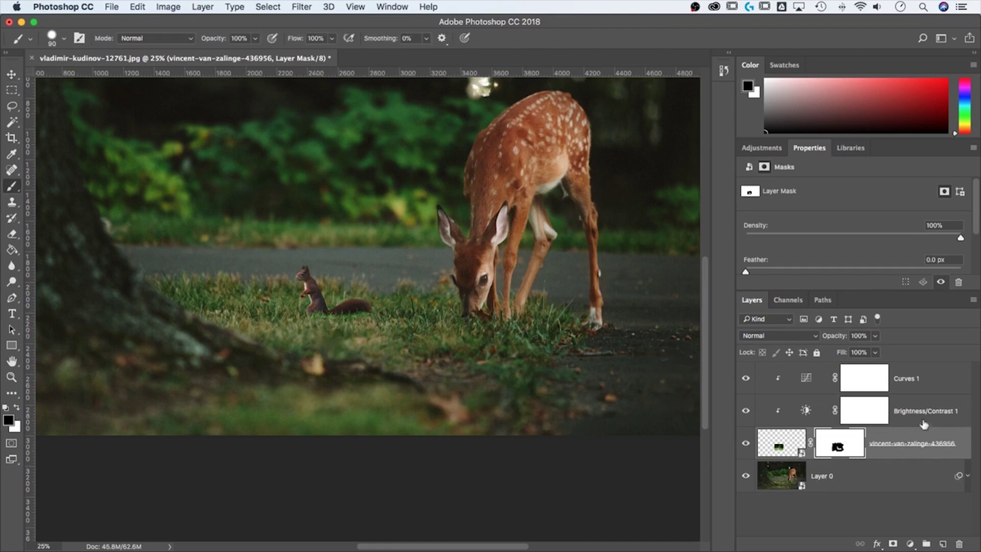
{"action": "left_click", "coordinate": [766, 148]}
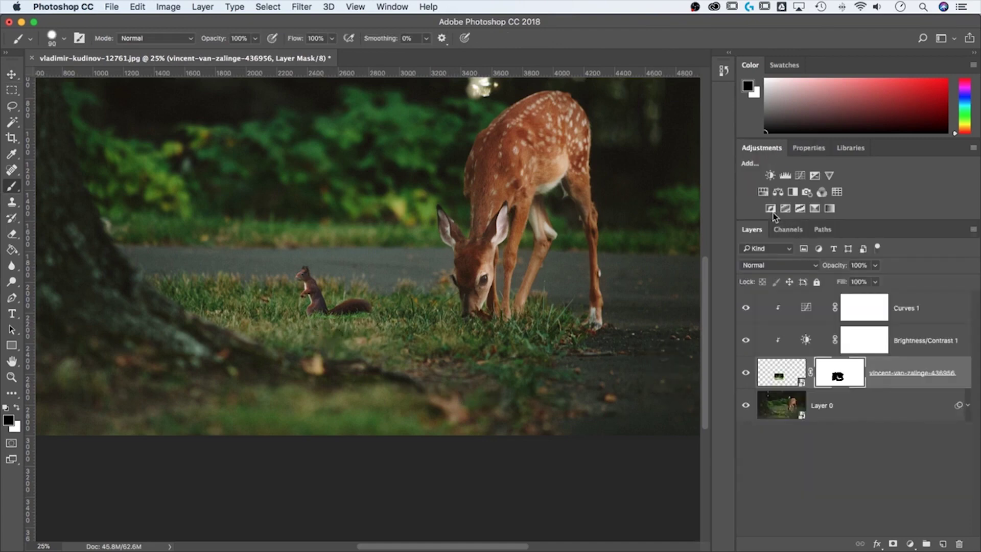
{"action": "left_click", "coordinate": [766, 191]}
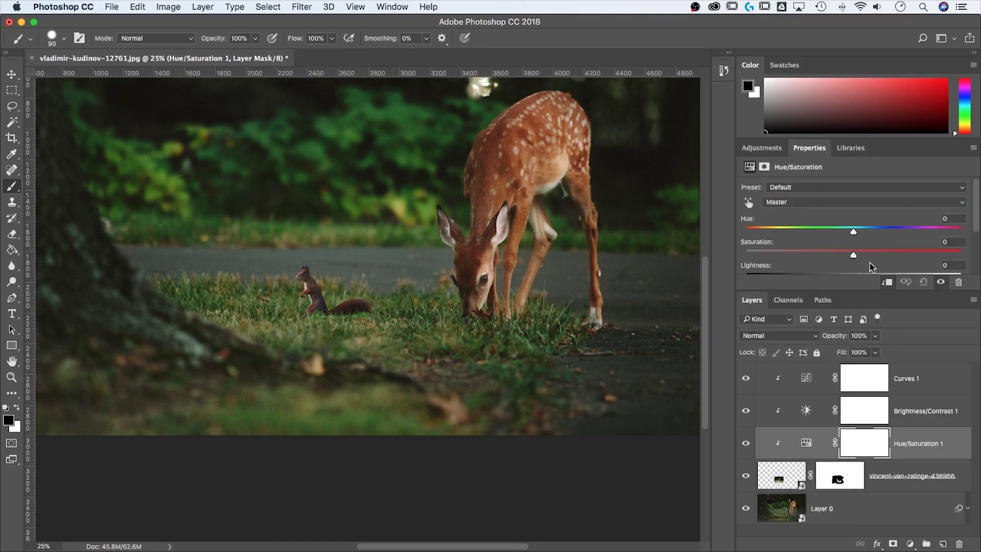
{"action": "scroll", "coordinate": [870, 262], "scroll_direction": "down", "scroll_amount": 3}
{"action": "scroll", "coordinate": [863, 249], "scroll_direction": "up", "scroll_amount": 2}
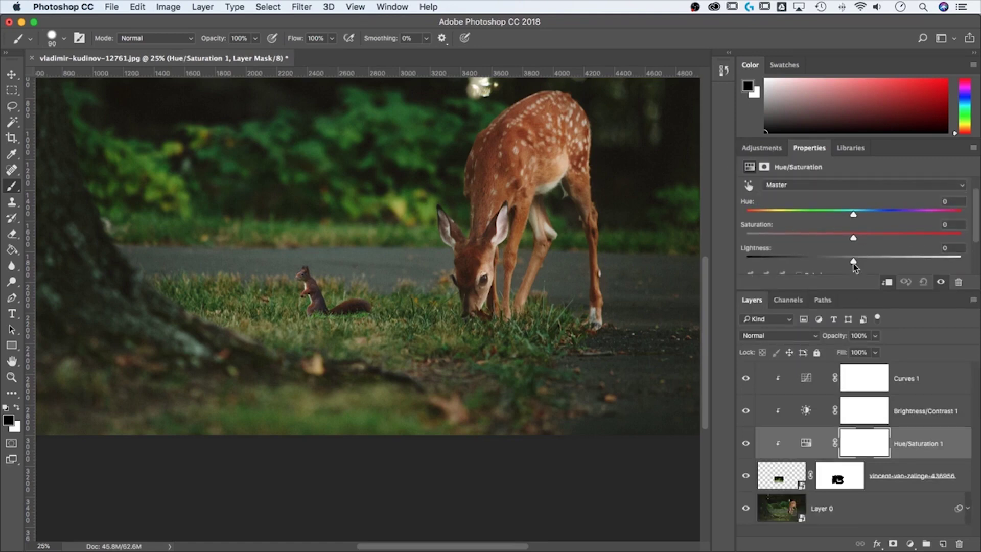
{"action": "left_click_drag", "start_coordinate": [849, 264], "coordinate": [843, 262]}
{"action": "key", "text": "super+minus"}
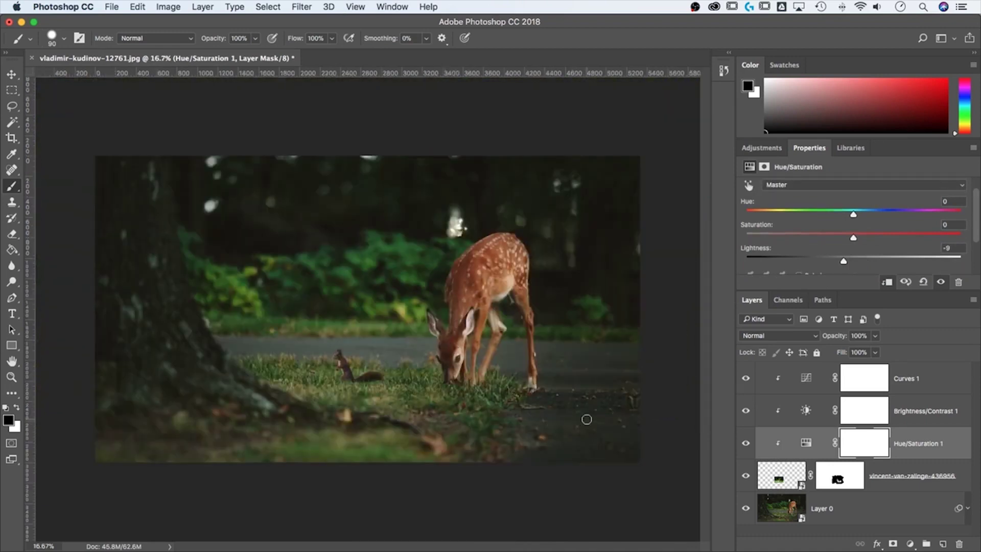
{"action": "left_click", "coordinate": [841, 475]}
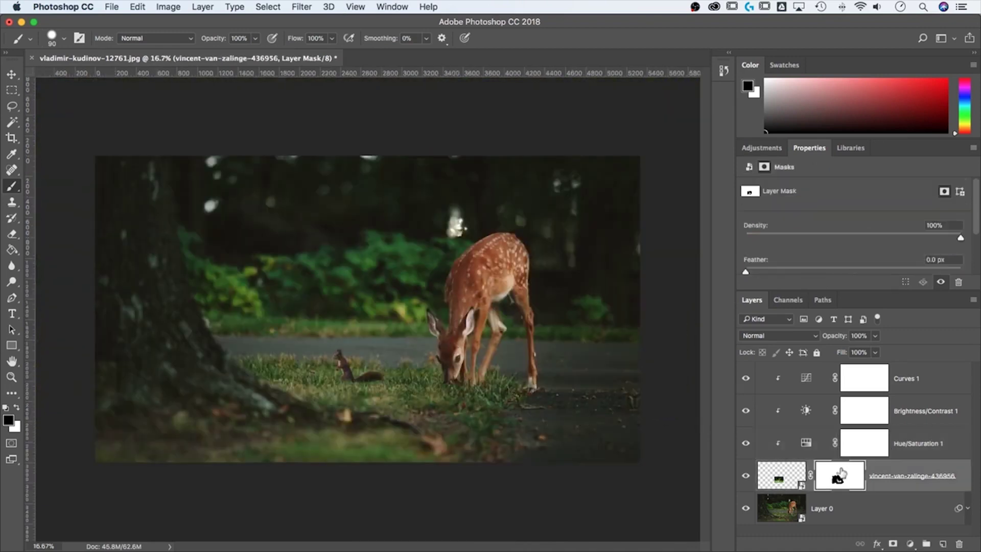
{"action": "left_click", "coordinate": [935, 446]}
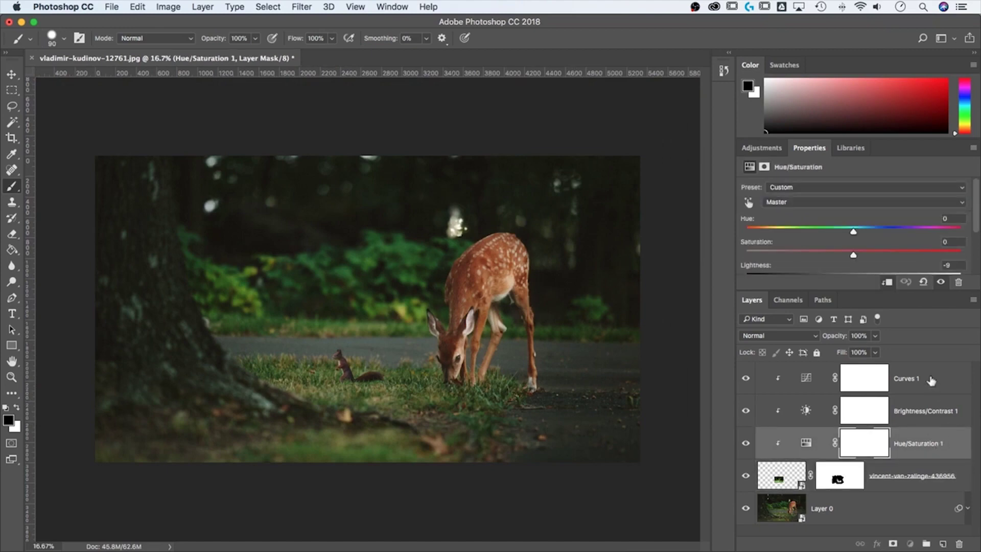
{"action": "left_click", "coordinate": [853, 478]}
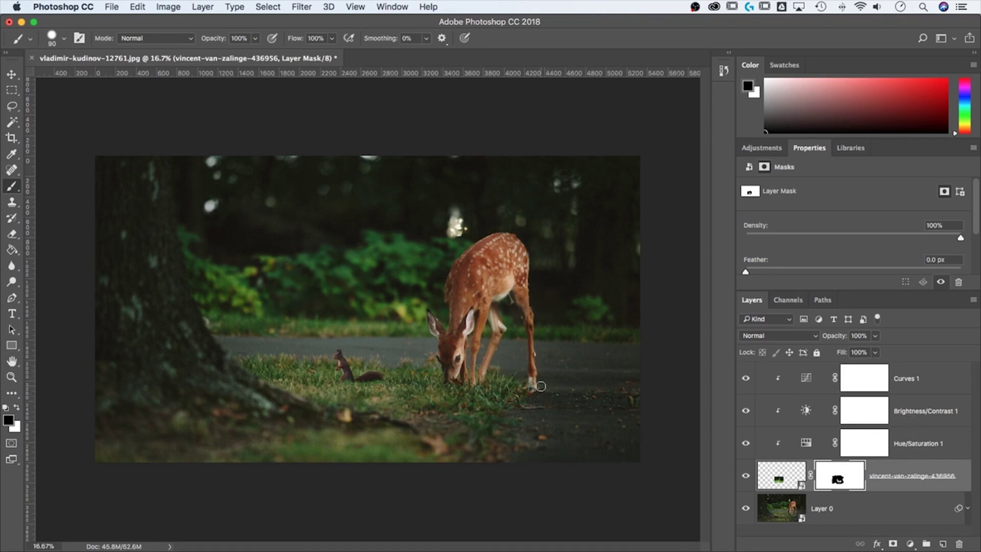
{"action": "key", "text": "v"}
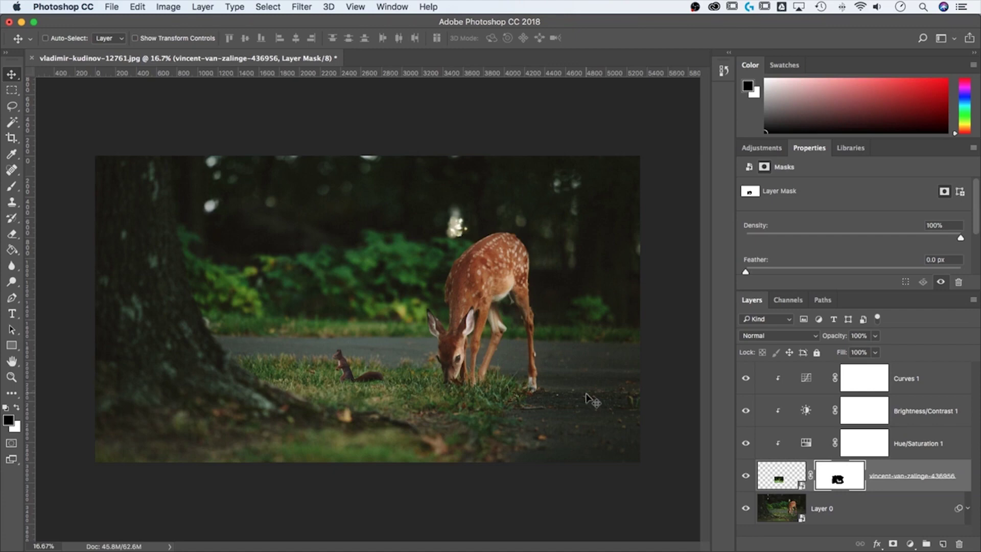
{"action": "left_click", "coordinate": [853, 478], "text": "shift"}
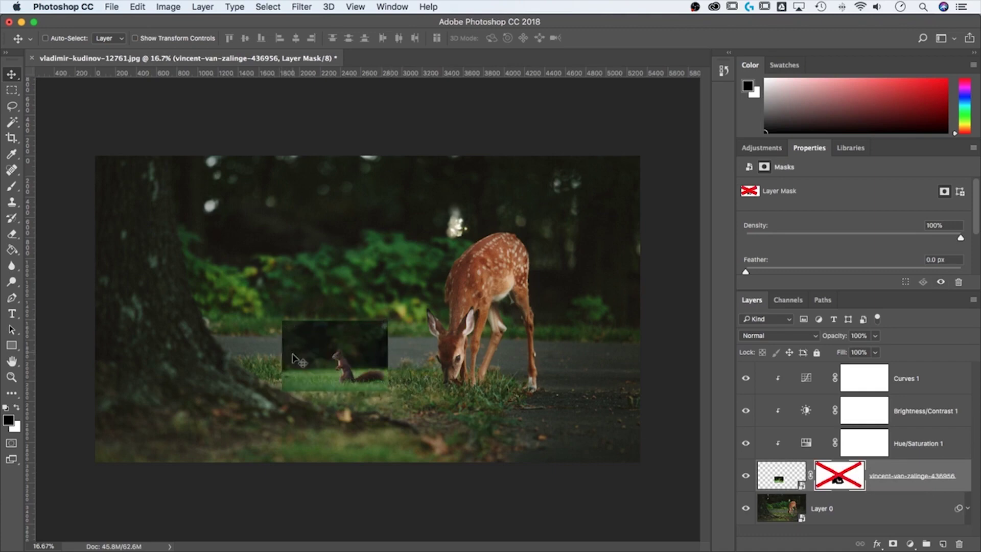
{"action": "left_click", "coordinate": [851, 476], "text": "shift"}
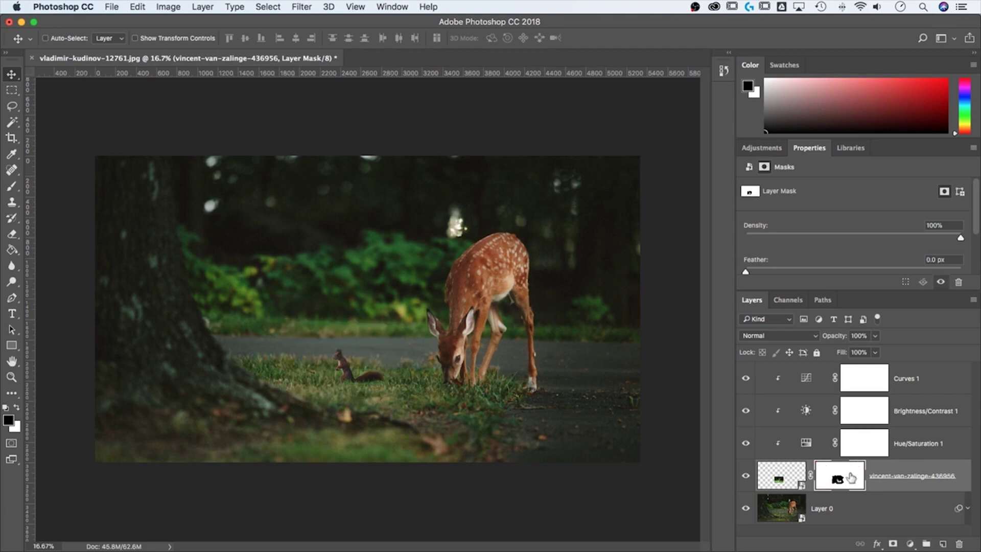